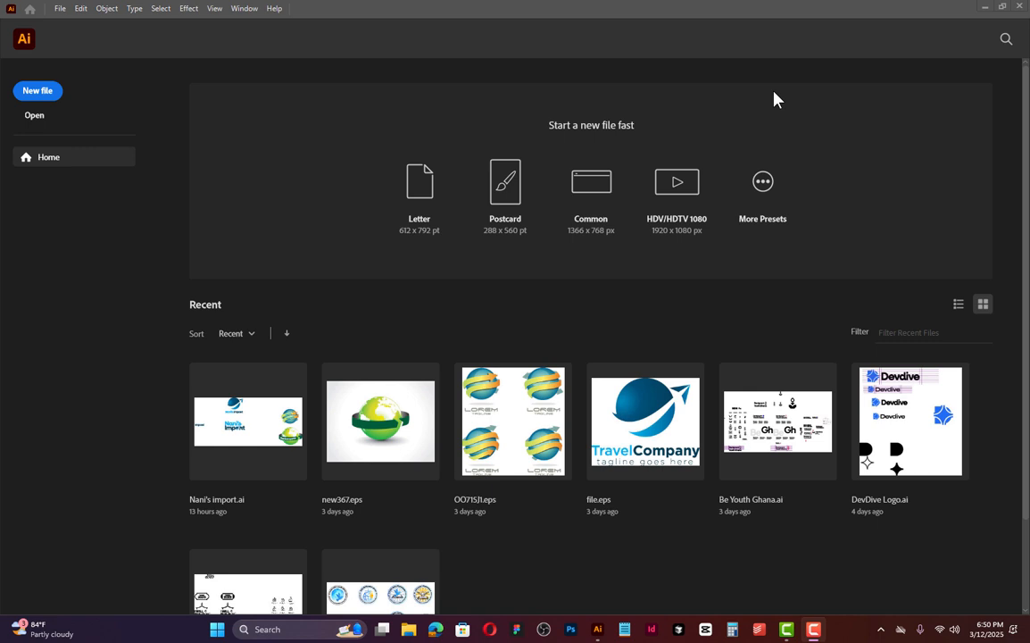
# Start a new document and choose the A4 print preset
pyautogui.click(763, 185)
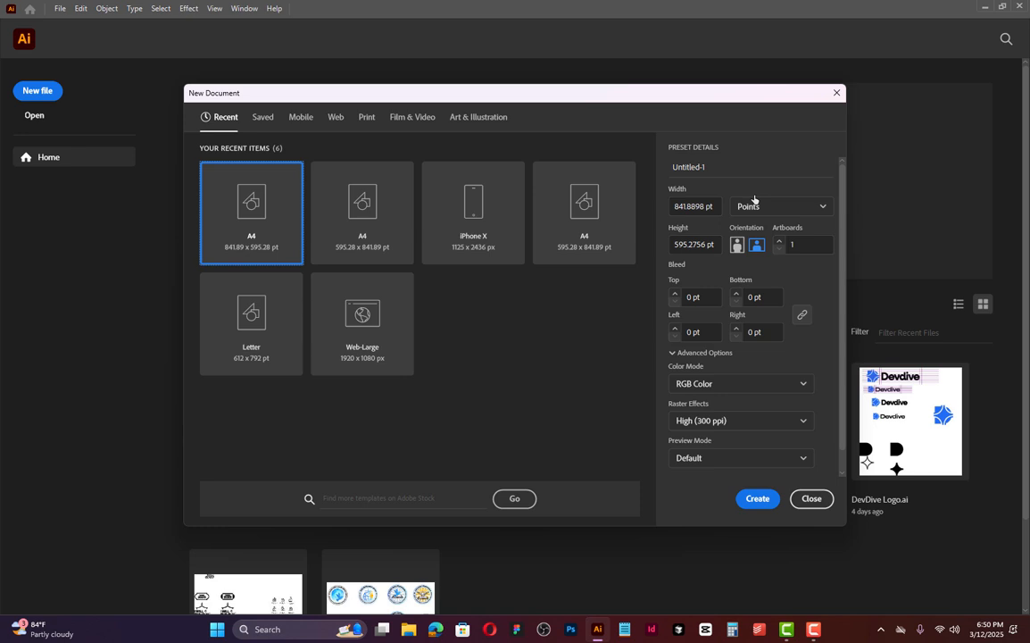
pyautogui.click(338, 118)
pyautogui.click(364, 119)
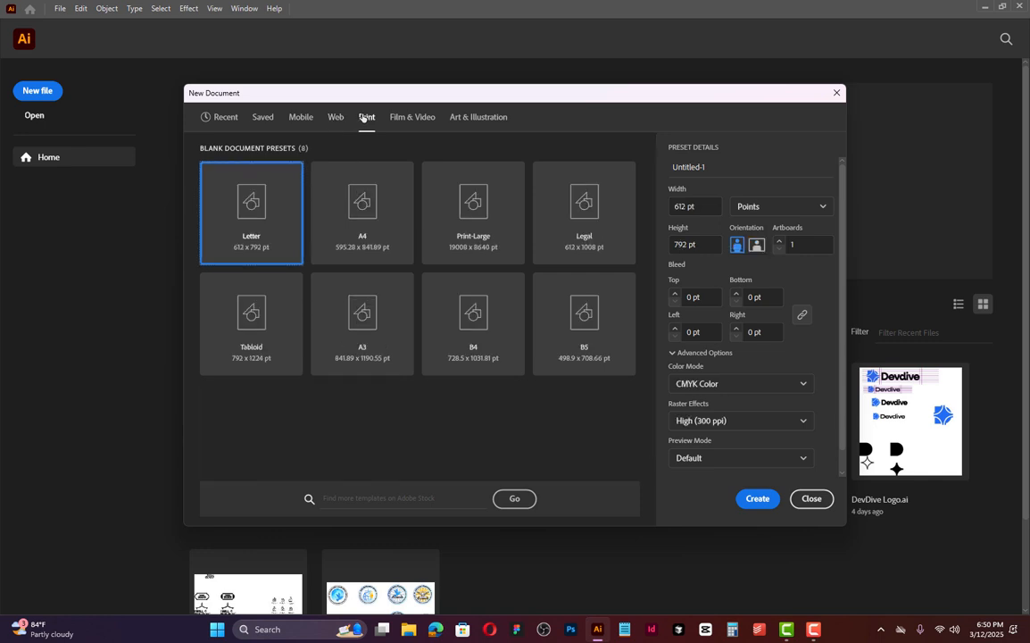
pyautogui.click(402, 122)
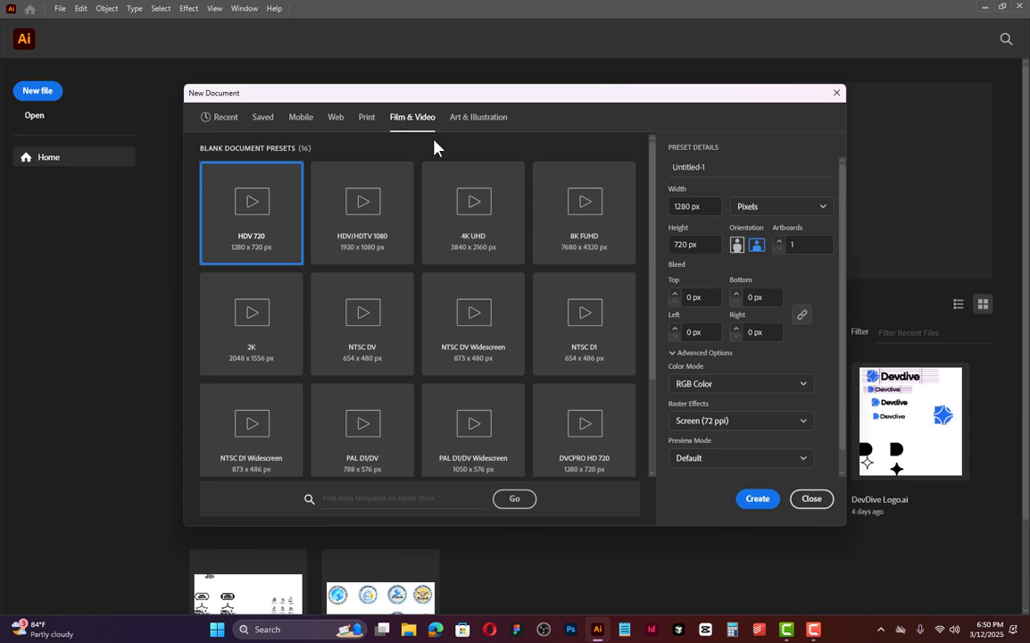
pyautogui.click(480, 125)
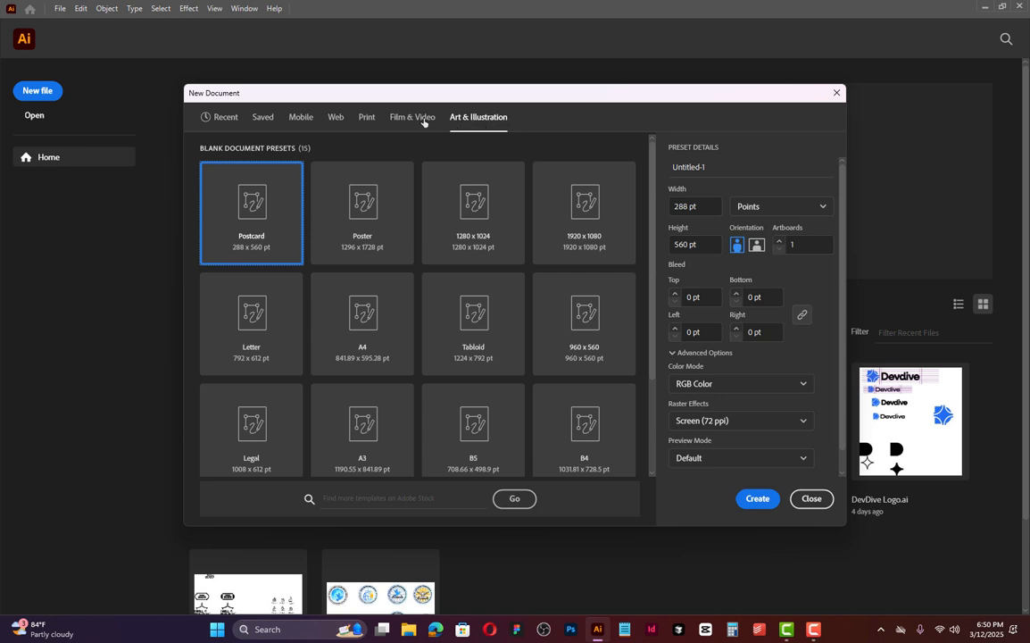
pyautogui.click(366, 117)
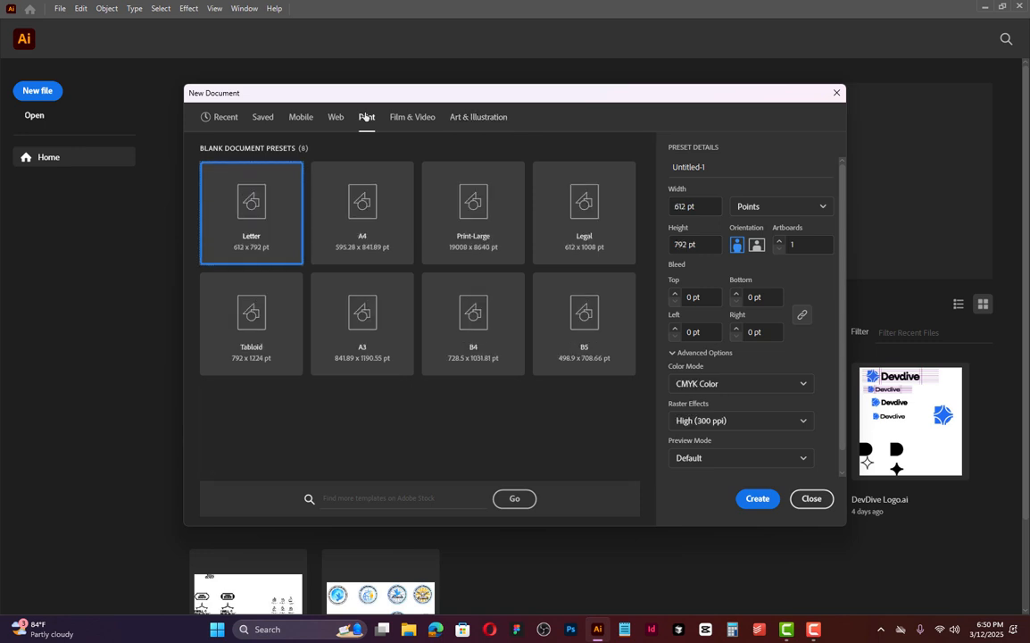
pyautogui.click(350, 211)
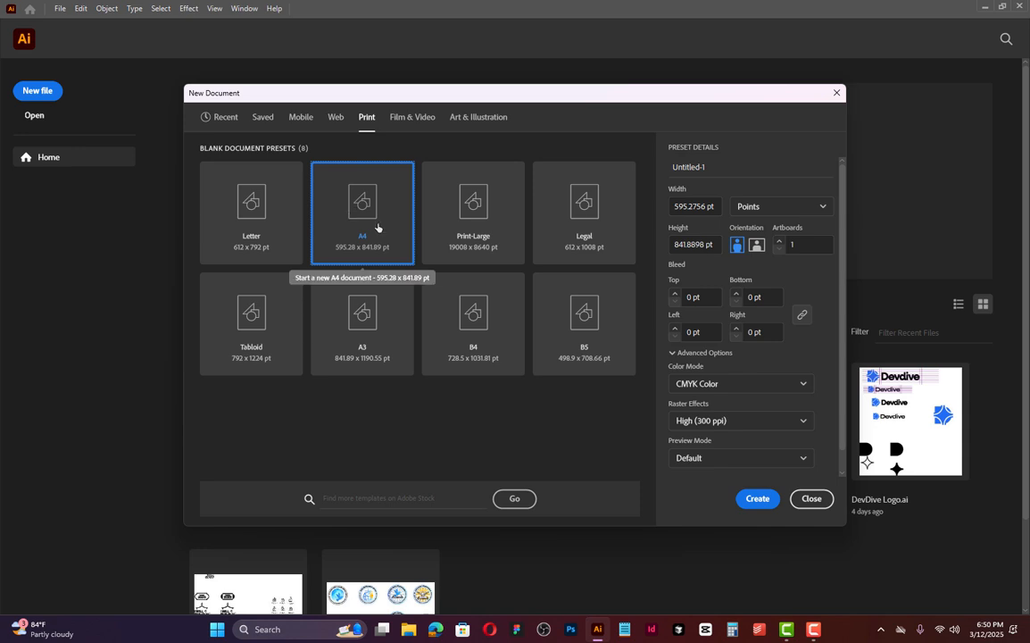
# Name the new document "Apple Logo"
pyautogui.moveTo(723, 169); pyautogui.dragTo(585, 174)
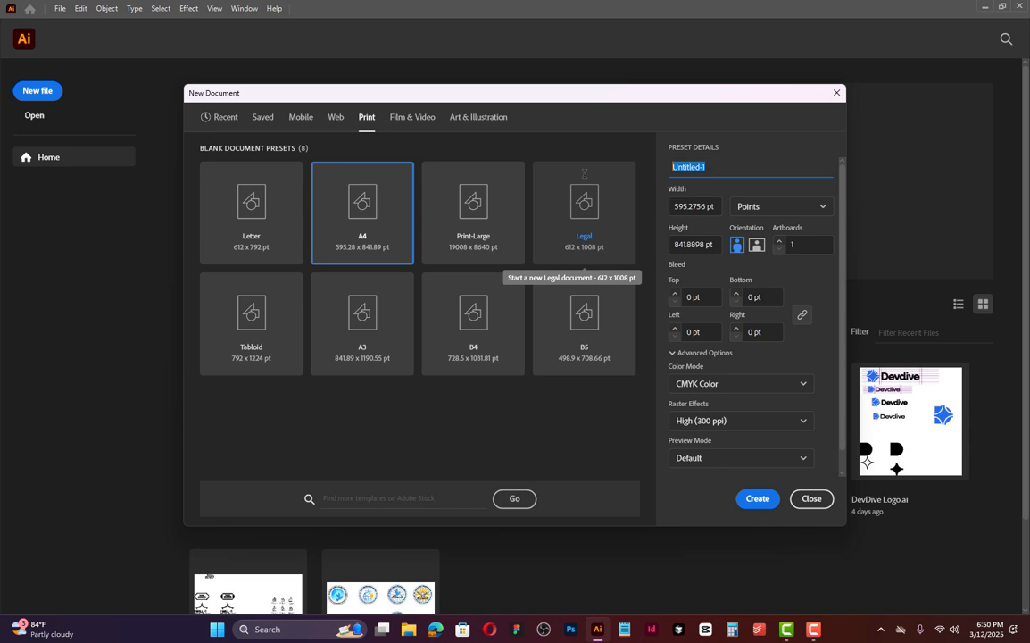
pyautogui.write('Apple Lot')
pyautogui.write('o')
pyautogui.press('BackSpace')
pyautogui.press('BackSpace')
pyautogui.write('go')
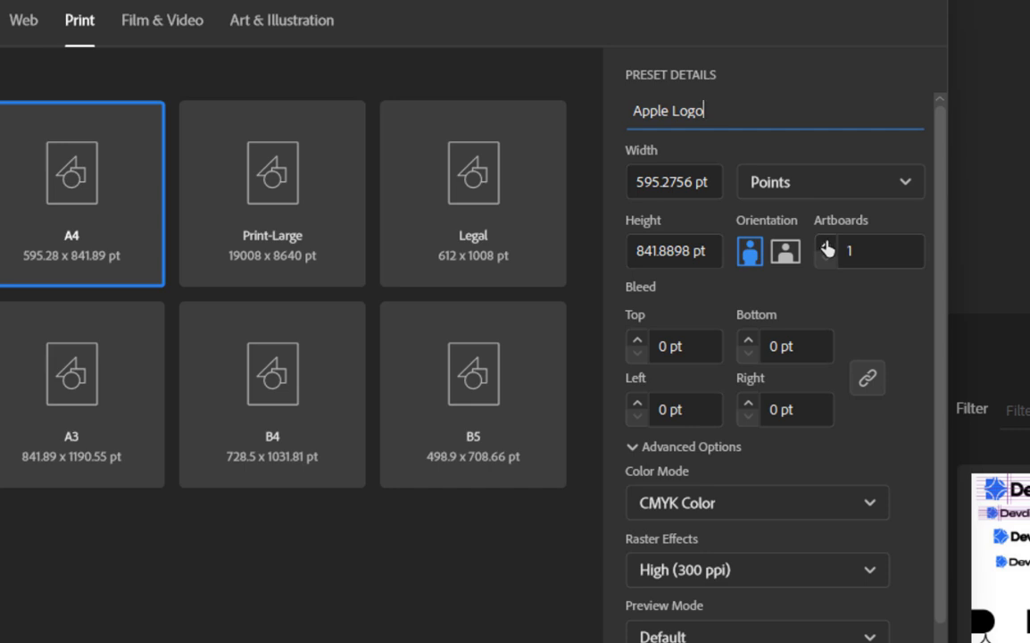
# Create the document with 2 artboards and the color mode set to RGB Color
pyautogui.click(828, 247)
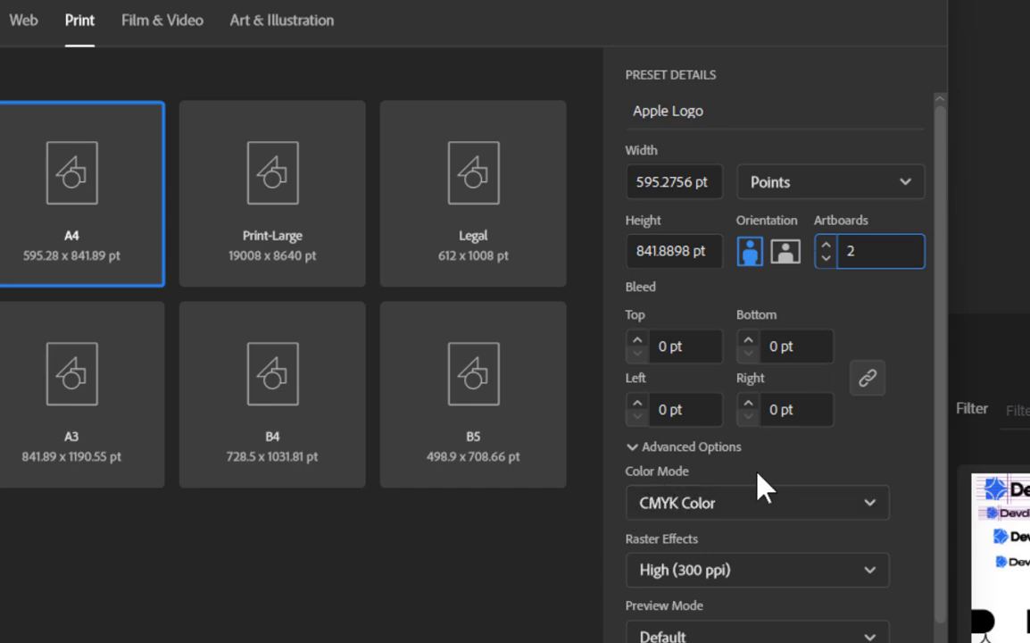
pyautogui.click(752, 502)
pyautogui.click(745, 543)
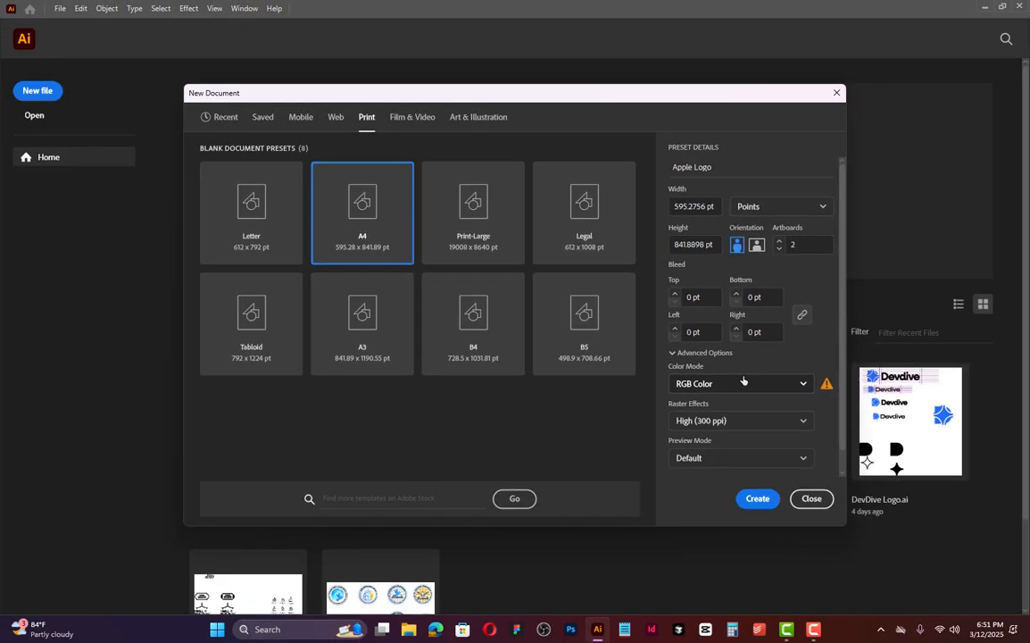
pyautogui.click(758, 499)
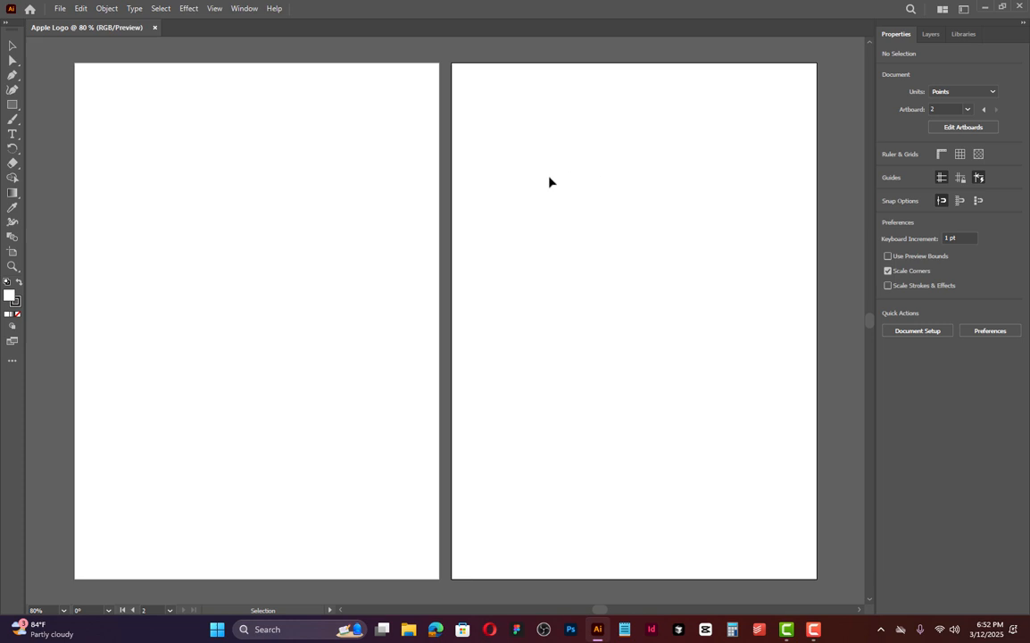
pyautogui.click(12, 46)
pyautogui.hscroll(5, 234, 223)
pyautogui.scroll(-3, 356, 291)
pyautogui.press('space')
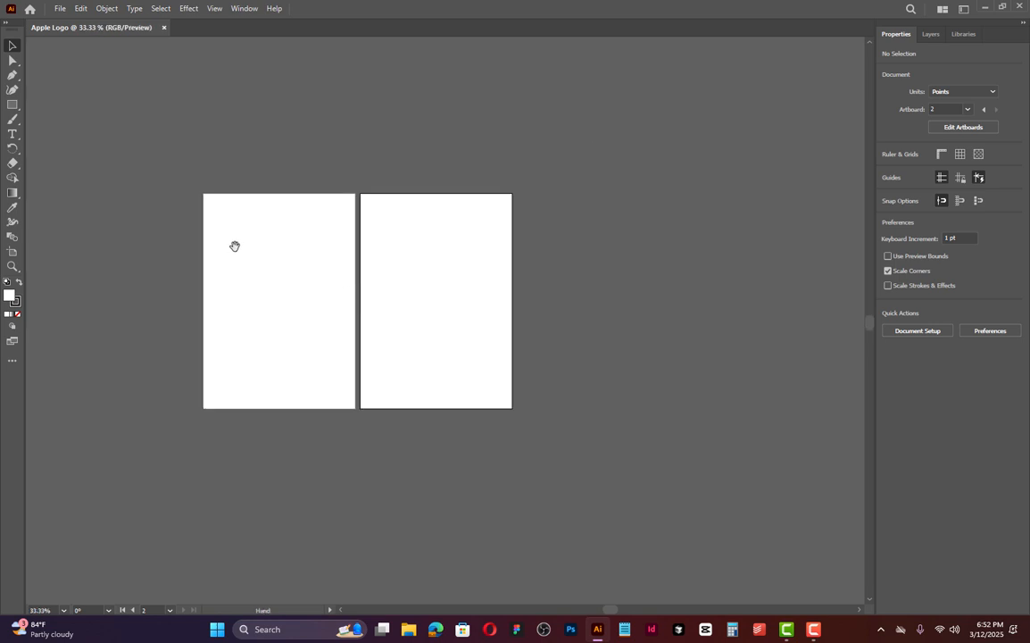
pyautogui.moveTo(234, 246); pyautogui.dragTo(329, 255)
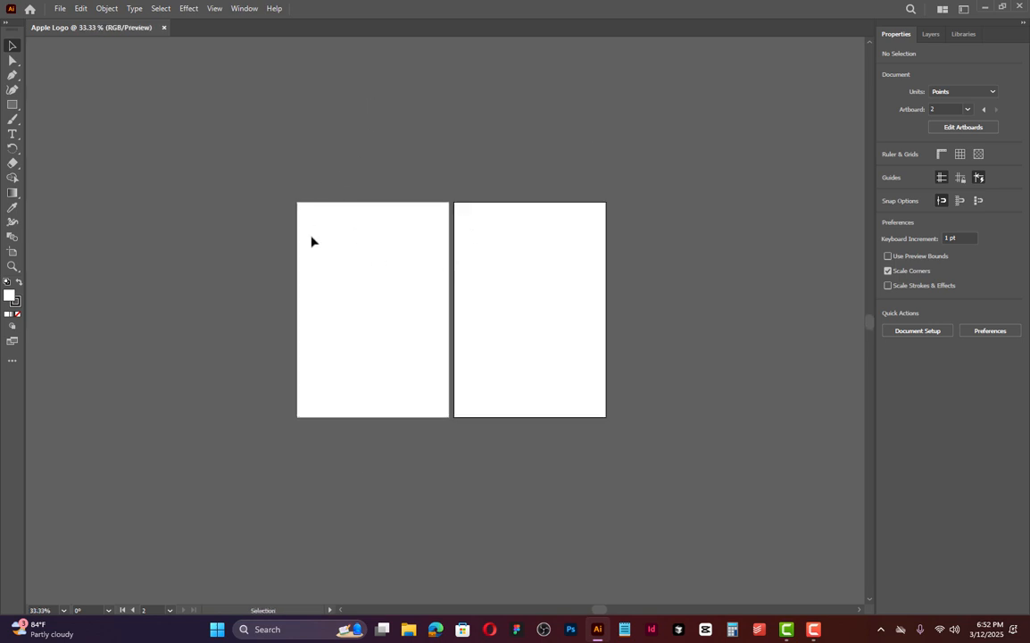
pyautogui.scroll(2, 349, 255)
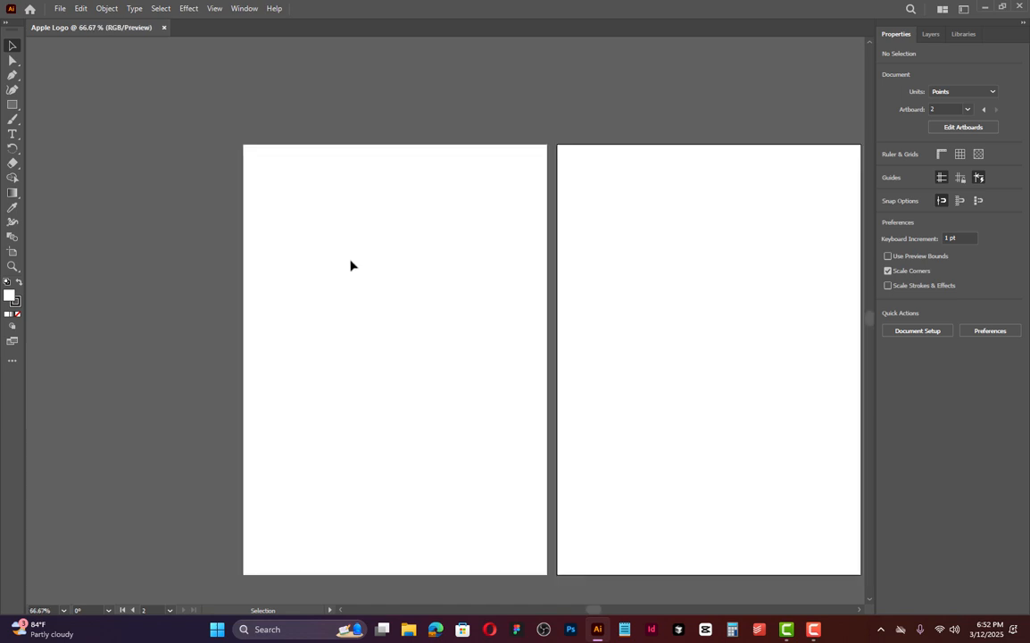
pyautogui.press('space')
pyautogui.moveTo(366, 290); pyautogui.dragTo(319, 252)
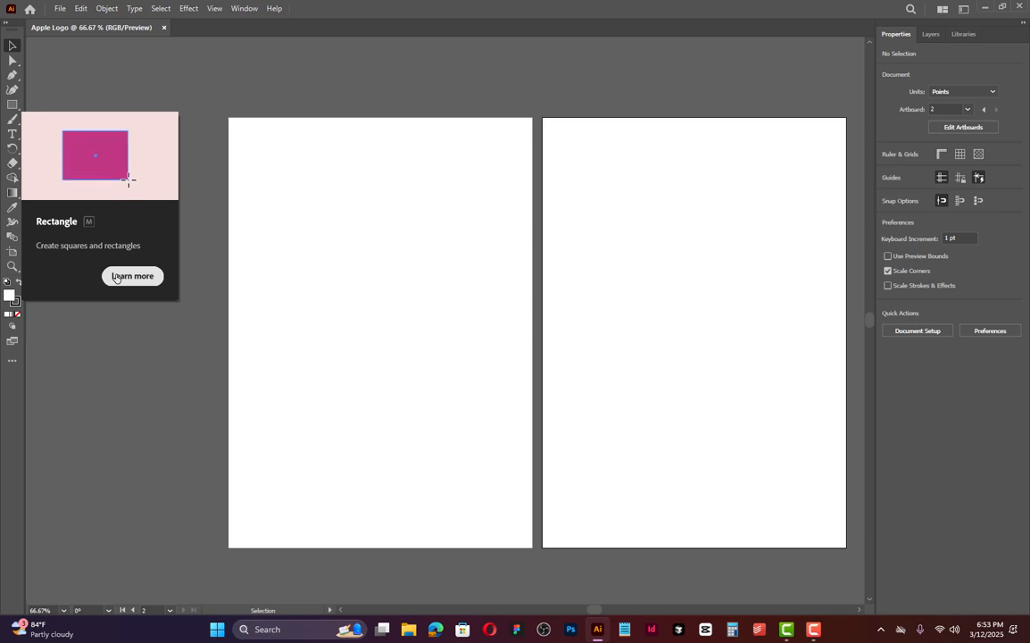
# Draw a rectangle about 169 by 76 pt near the upper-left corner of the first artboard and fill it dark red
pyautogui.click(13, 104)
pyautogui.moveTo(261, 143); pyautogui.dragTo(348, 182)
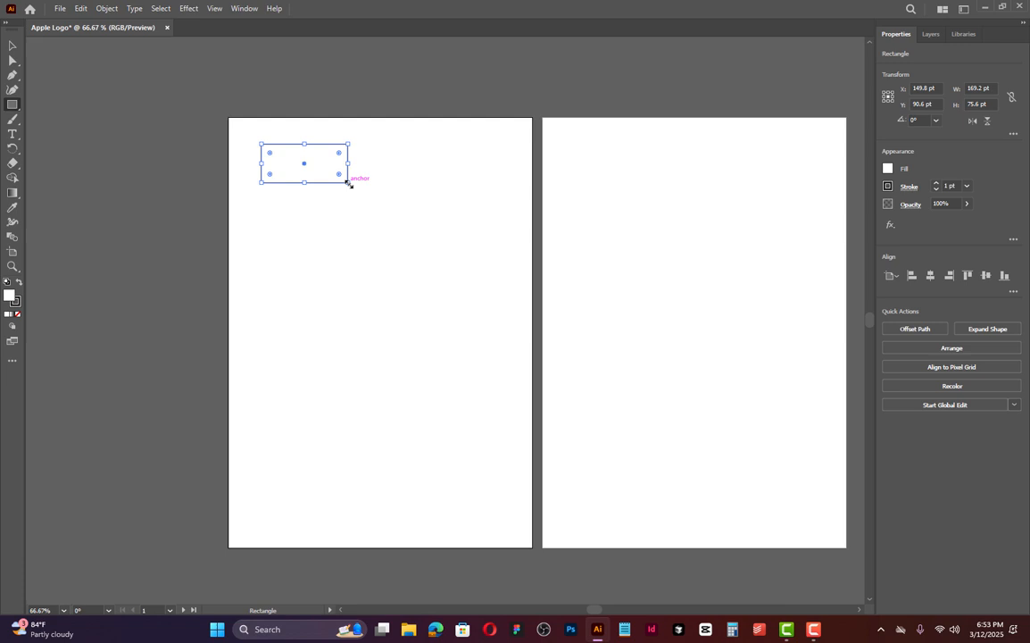
pyautogui.click(889, 169)
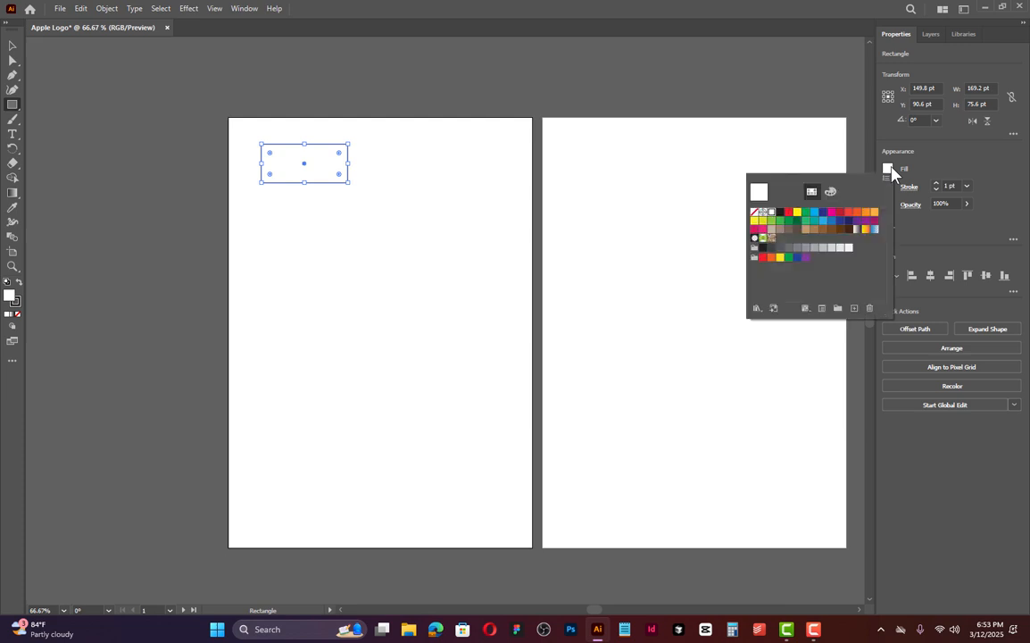
pyautogui.click(780, 212)
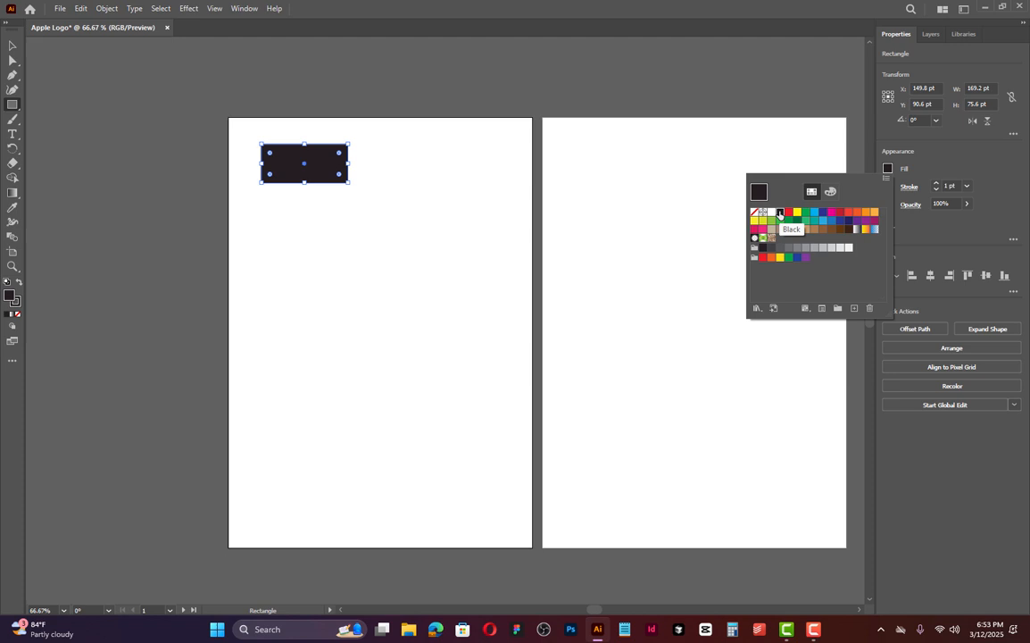
pyautogui.click(830, 213)
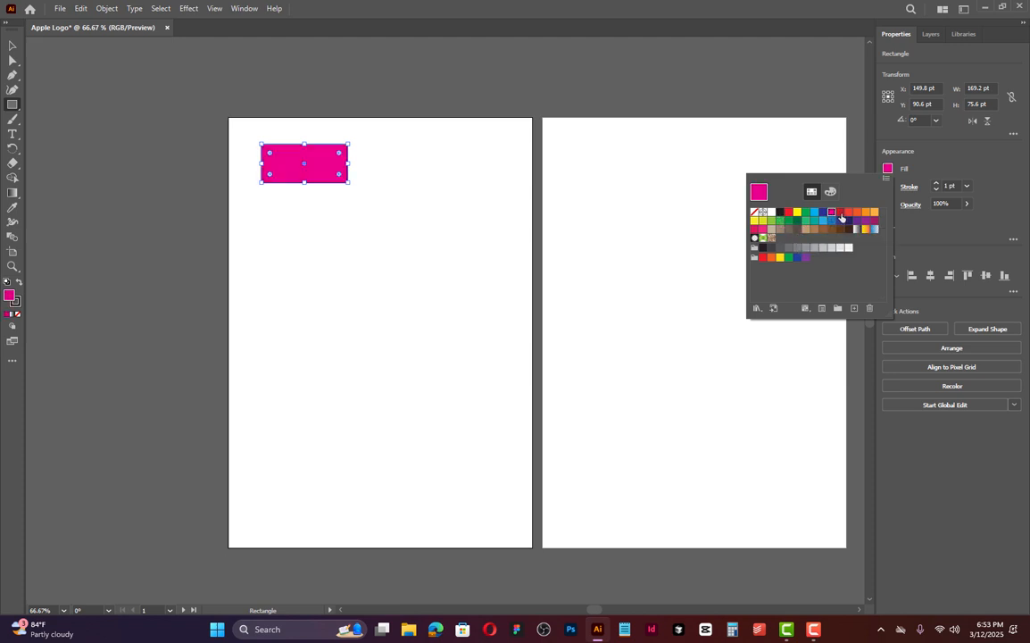
pyautogui.click(840, 213)
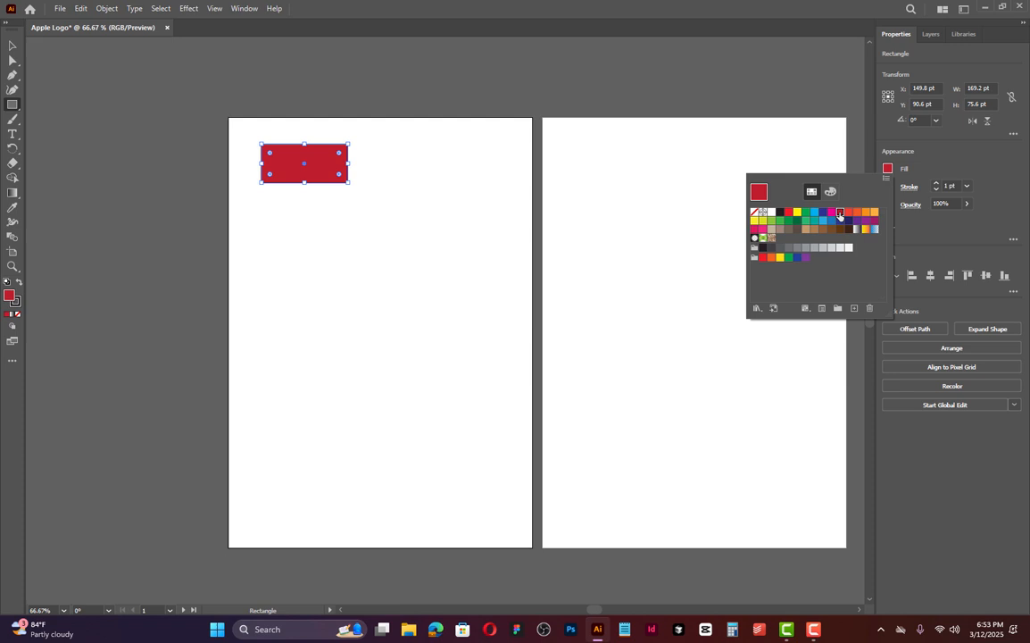
pyautogui.click(969, 167)
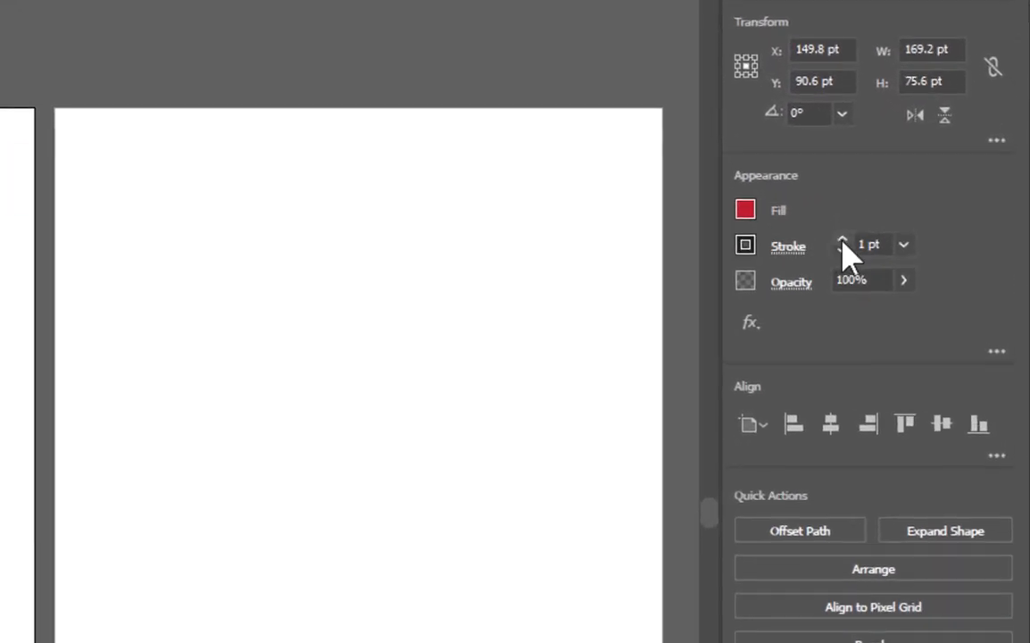
# Set the rectangle's stroke weight to 5 pt
pyautogui.click(842, 239)
pyautogui.click(842, 240)
pyautogui.click(842, 240)
pyautogui.click(842, 239)
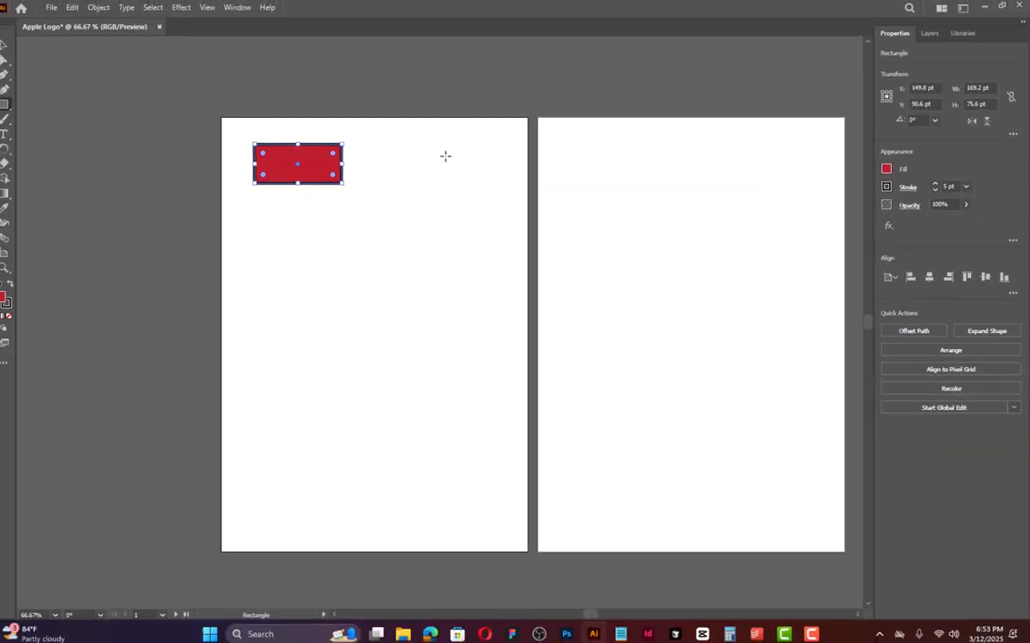
# Try green and other swatch colors on the rectangle's stroke and return it to black
pyautogui.scroll(3, 328, 121)
pyautogui.scroll(3, 129, 268)
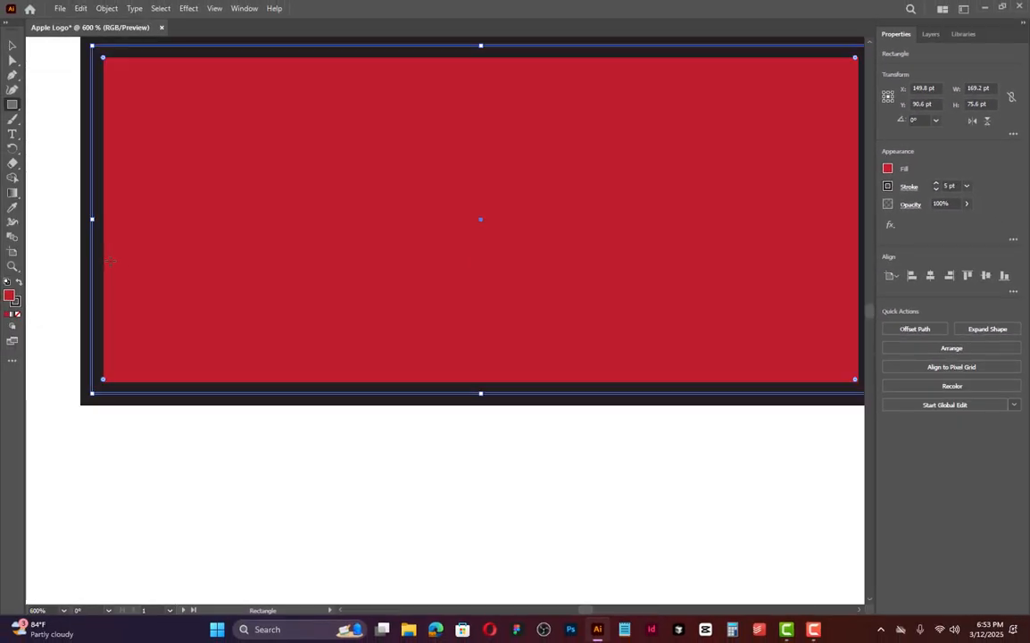
pyautogui.scroll(-1, 109, 262)
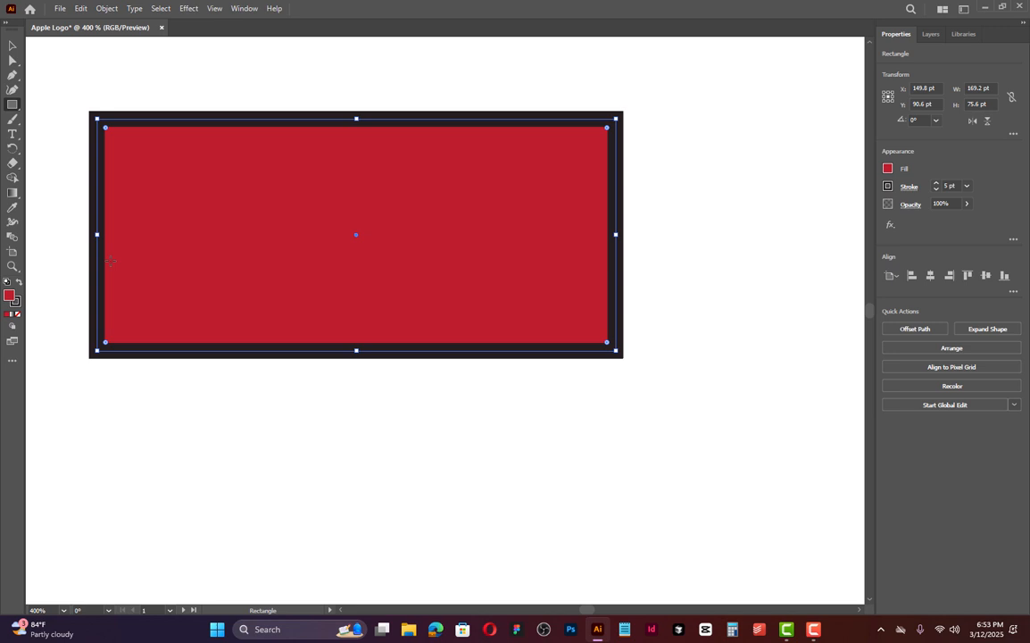
pyautogui.click(889, 189)
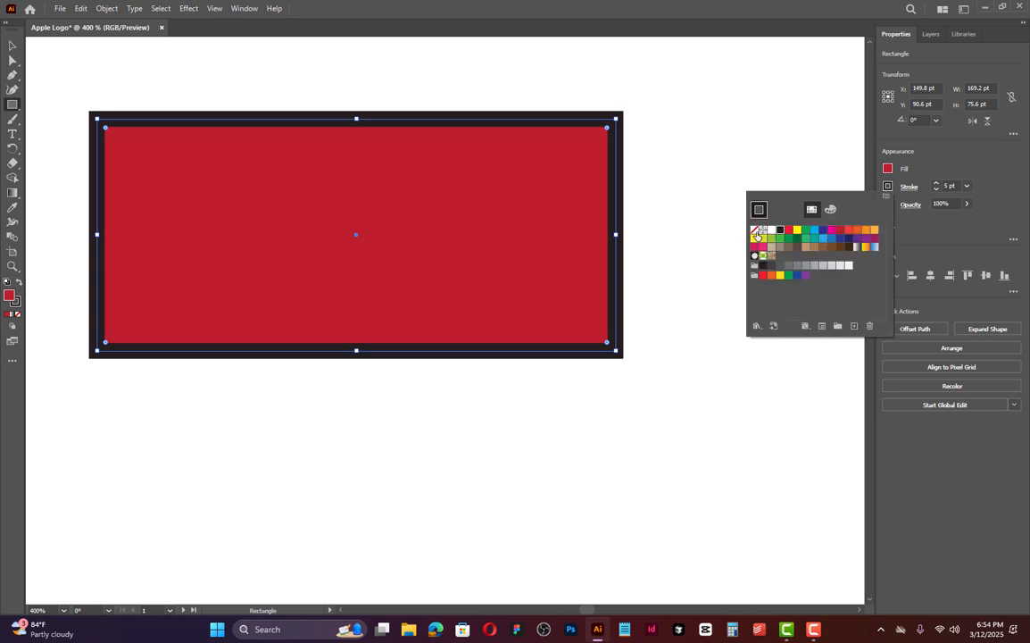
pyautogui.click(806, 230)
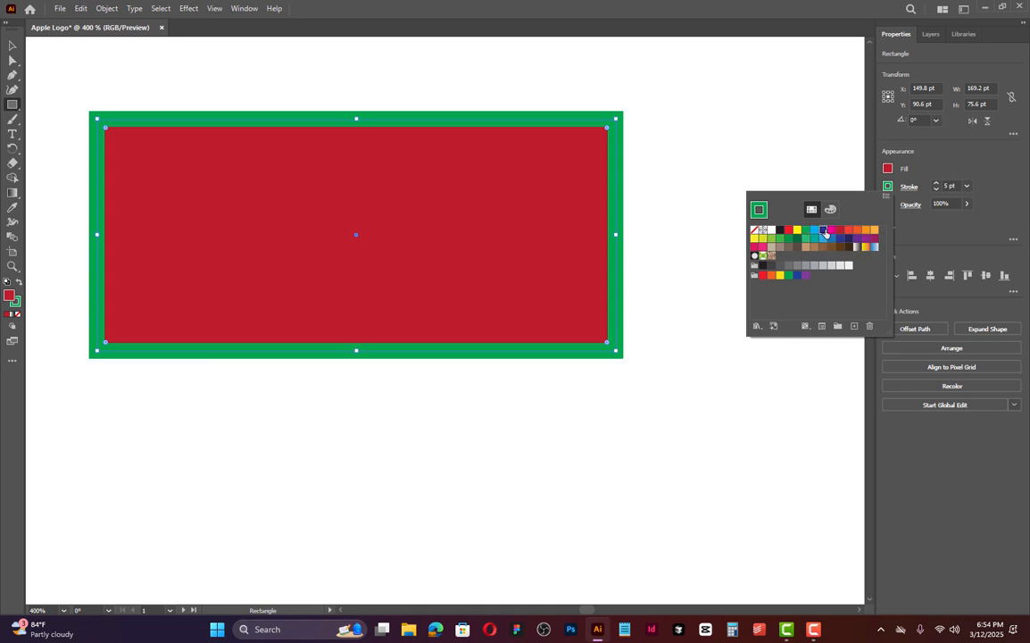
pyautogui.click(823, 231)
pyautogui.click(857, 230)
pyautogui.click(780, 231)
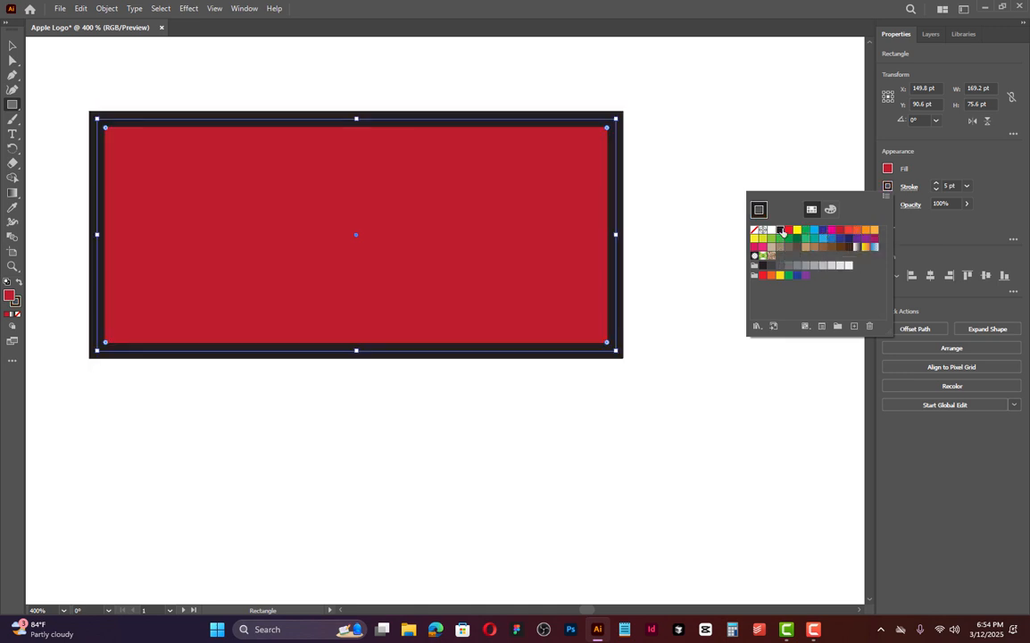
pyautogui.click(974, 169)
# Delete the red rectangle from the first artboard
pyautogui.click(11, 47)
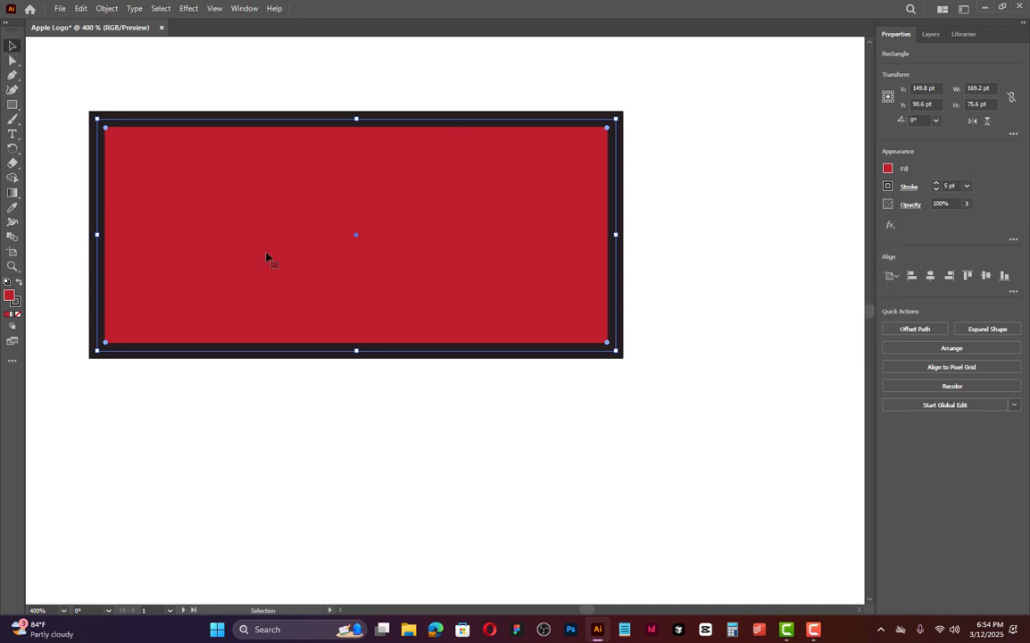
pyautogui.scroll(-4, 266, 257)
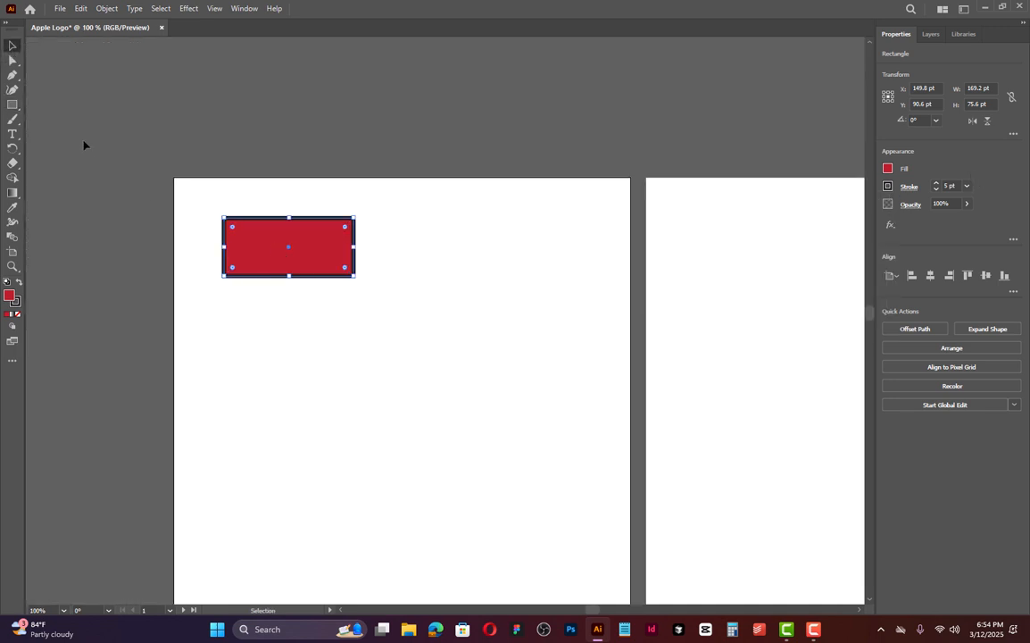
pyautogui.press('Delete')
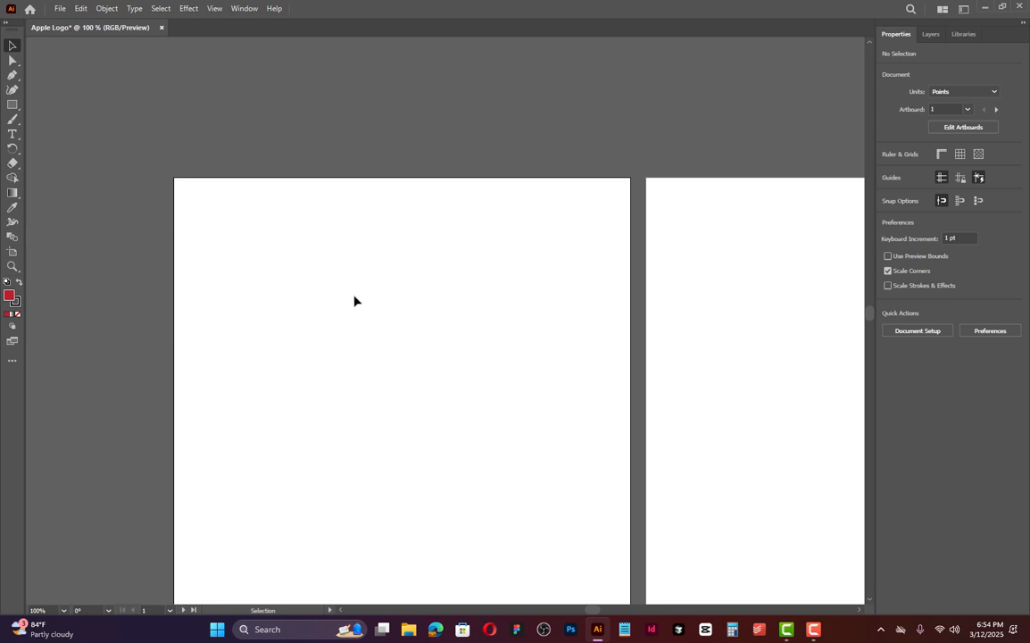
# Draw a circle about 262 pt in diameter on the first artboard and move its center to about X 242, Y 343 pt
pyautogui.scroll(-3, 354, 299)
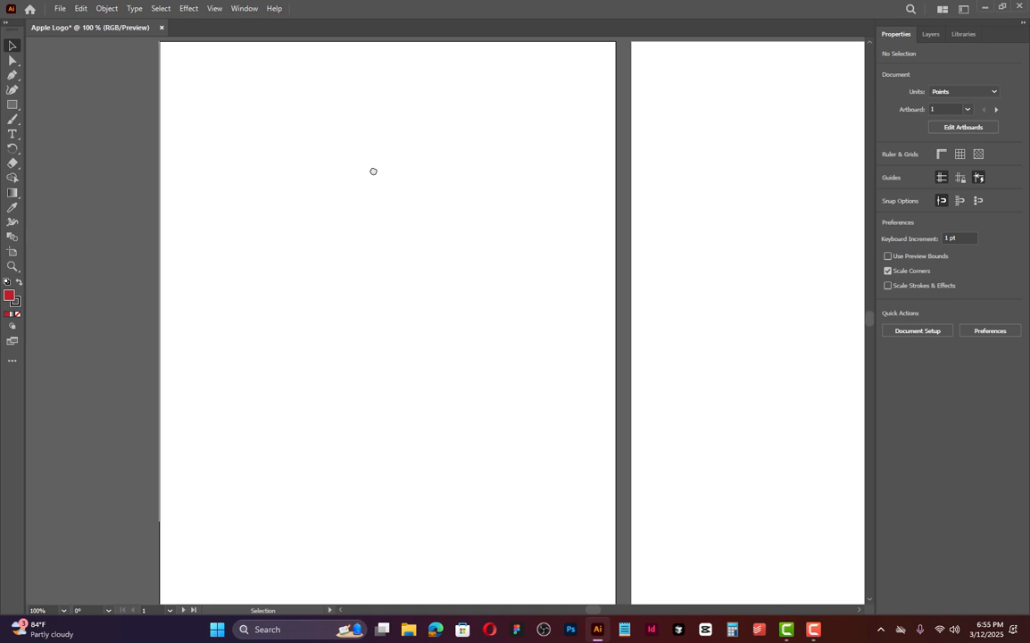
pyautogui.click(13, 105)
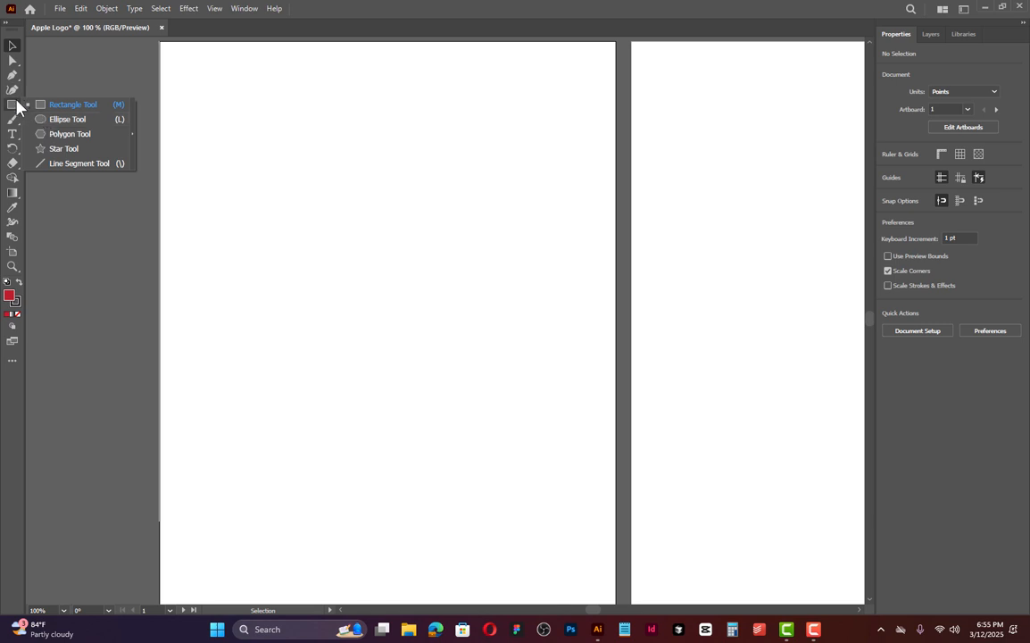
pyautogui.click(12, 105)
pyautogui.click(74, 122)
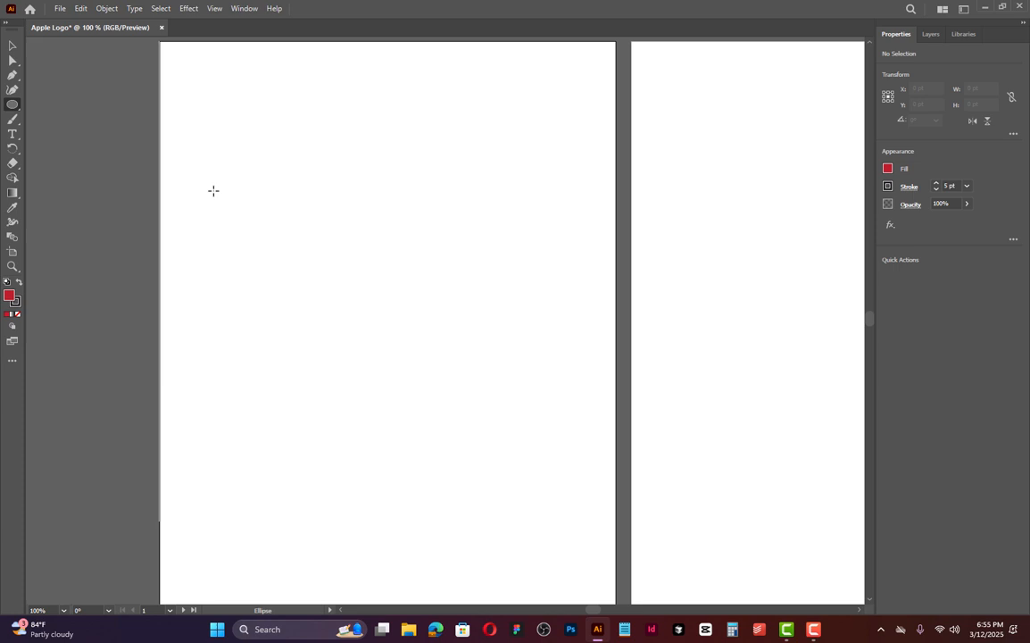
pyautogui.moveTo(213, 190)
pyautogui.mouseDown()
pyautogui.moveTo(357, 380)
pyautogui.moveTo(383, 357)
pyautogui.moveTo(301, 347)
pyautogui.moveTo(324, 420)
pyautogui.moveTo(465, 307)
pyautogui.moveTo(430, 235)
pyautogui.moveTo(209, 352)
pyautogui.moveTo(382, 485)
pyautogui.moveTo(441, 368)
pyautogui.moveTo(419, 478)
pyautogui.moveTo(235, 353)
pyautogui.moveTo(479, 484)
pyautogui.moveTo(407, 374)
pyautogui.moveTo(469, 404)
pyautogui.moveTo(357, 403)
pyautogui.moveTo(386, 433)
pyautogui.moveTo(369, 394)
pyautogui.moveTo(441, 445)
pyautogui.moveTo(410, 391)
pyautogui.mouseUp()
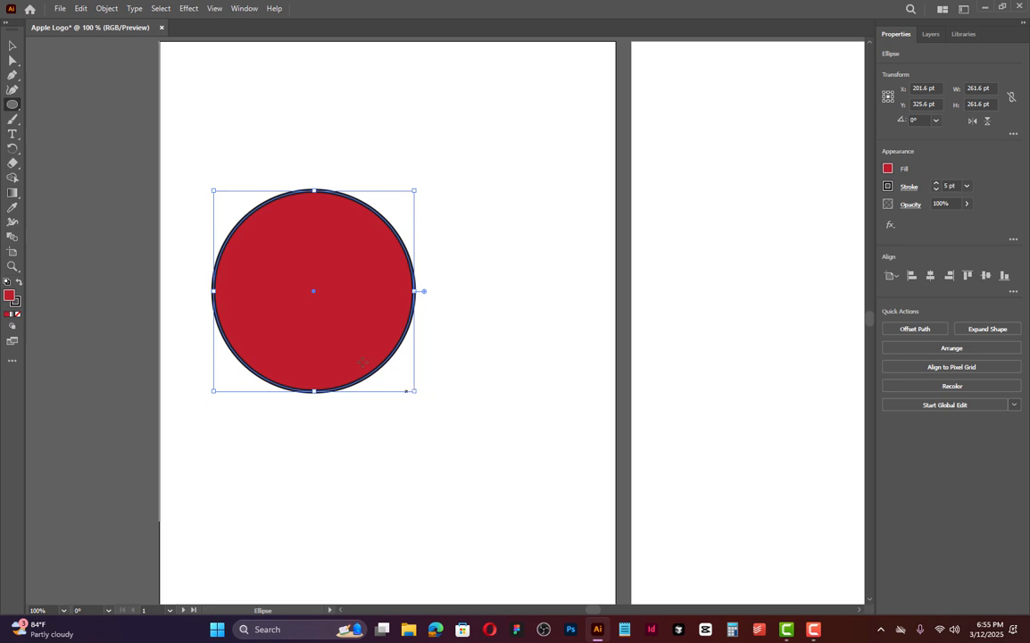
pyautogui.click(12, 50)
pyautogui.moveTo(288, 230); pyautogui.dragTo(318, 253)
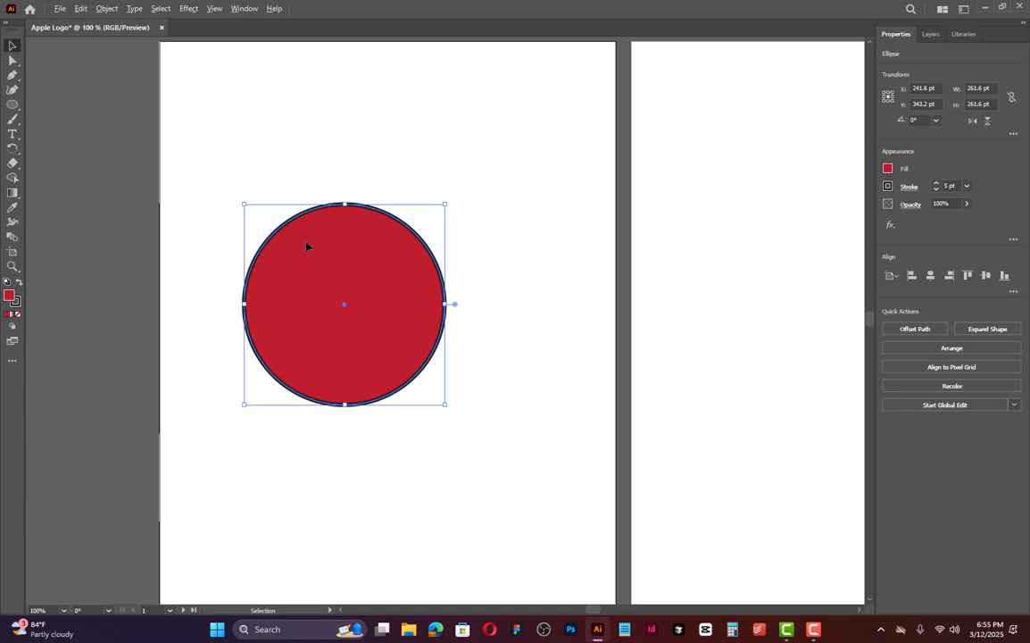
# Duplicate the circle horizontally about 131 pt to the right so the copy overlaps the original
pyautogui.moveTo(306, 246); pyautogui.dragTo(408, 246)
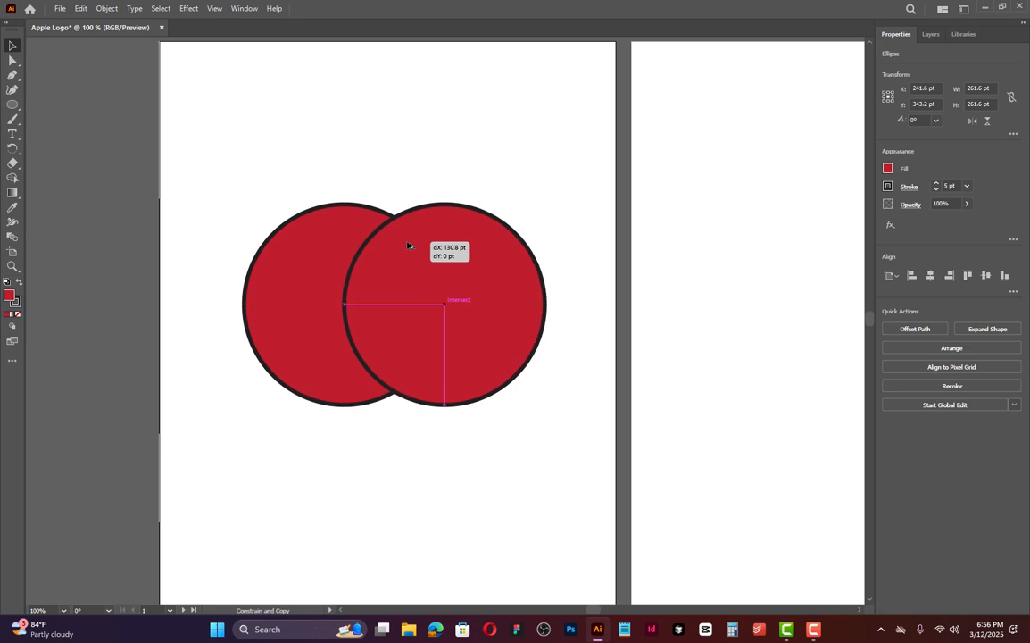
pyautogui.moveTo(408, 246); pyautogui.dragTo(408, 246)
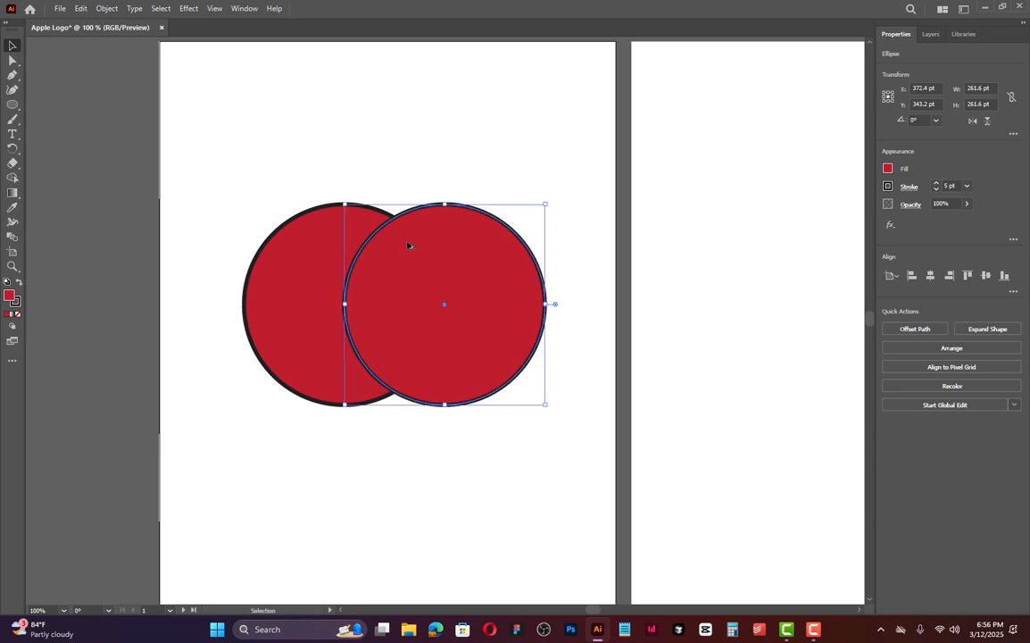
pyautogui.click(383, 179)
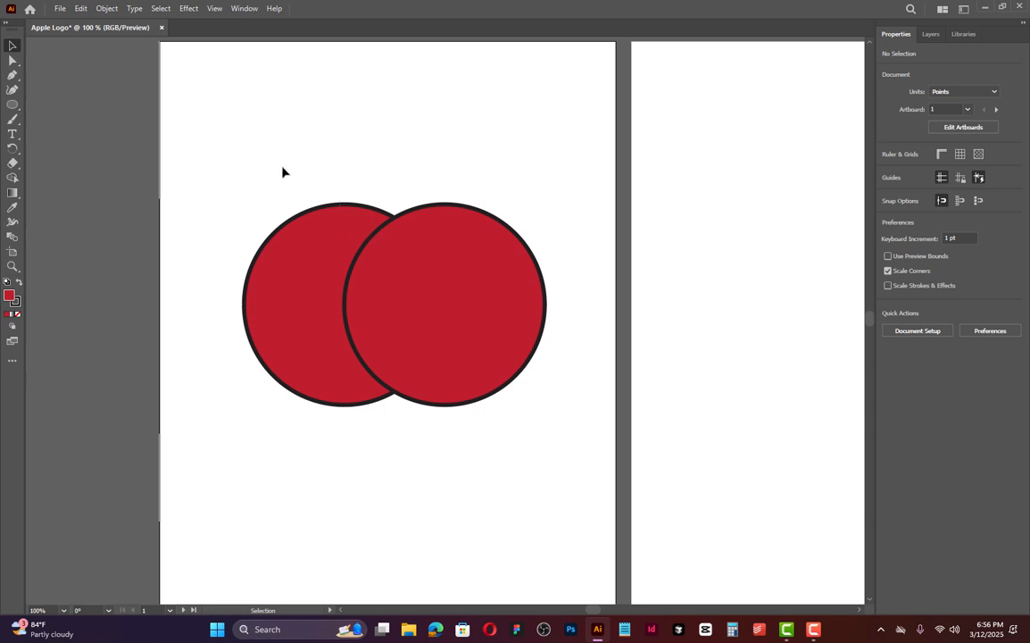
# Unite the two overlapping circles into a single shape with the Pathfinder
pyautogui.moveTo(282, 167); pyautogui.dragTo(460, 485)
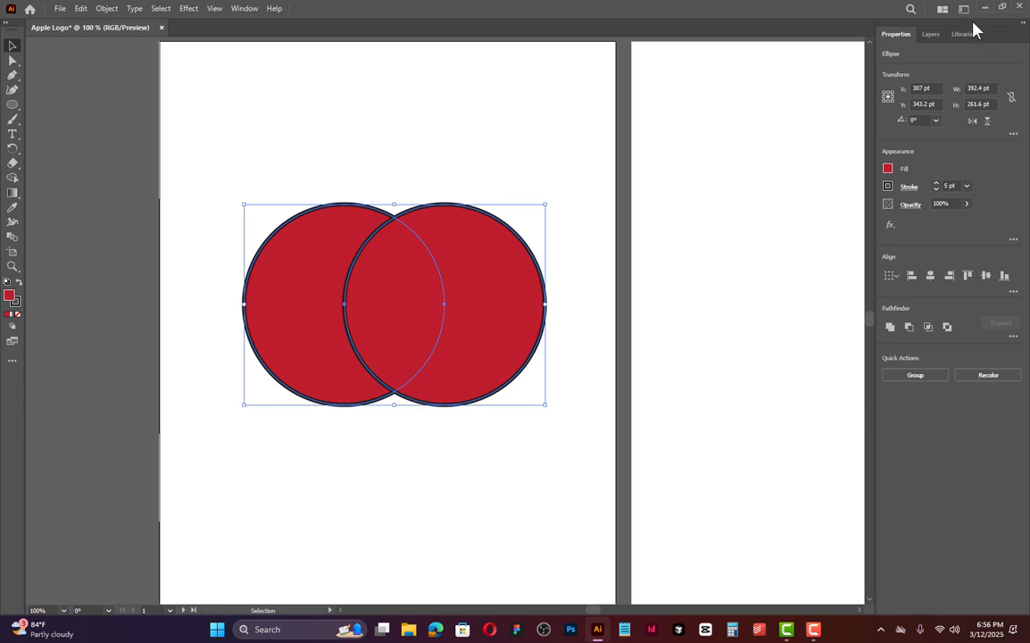
pyautogui.click(243, 8)
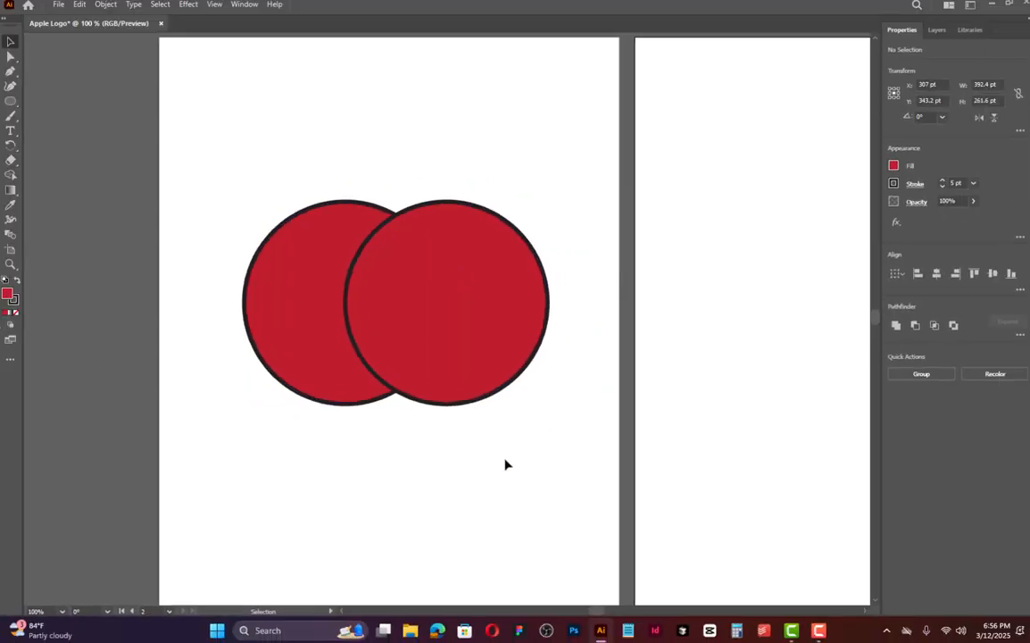
pyautogui.moveTo(327, 176); pyautogui.dragTo(507, 267)
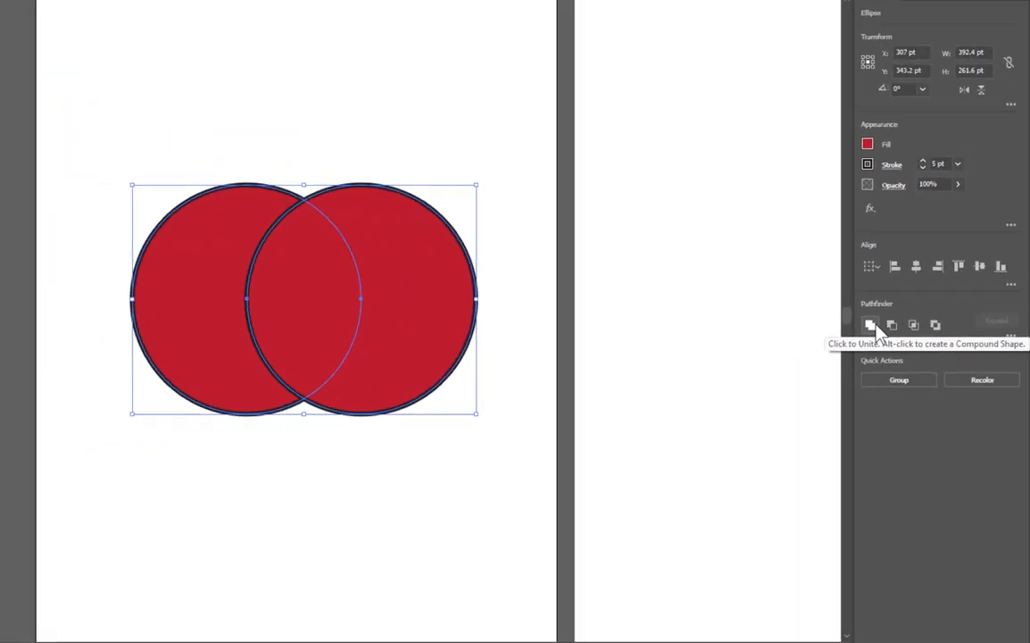
pyautogui.click(755, 314)
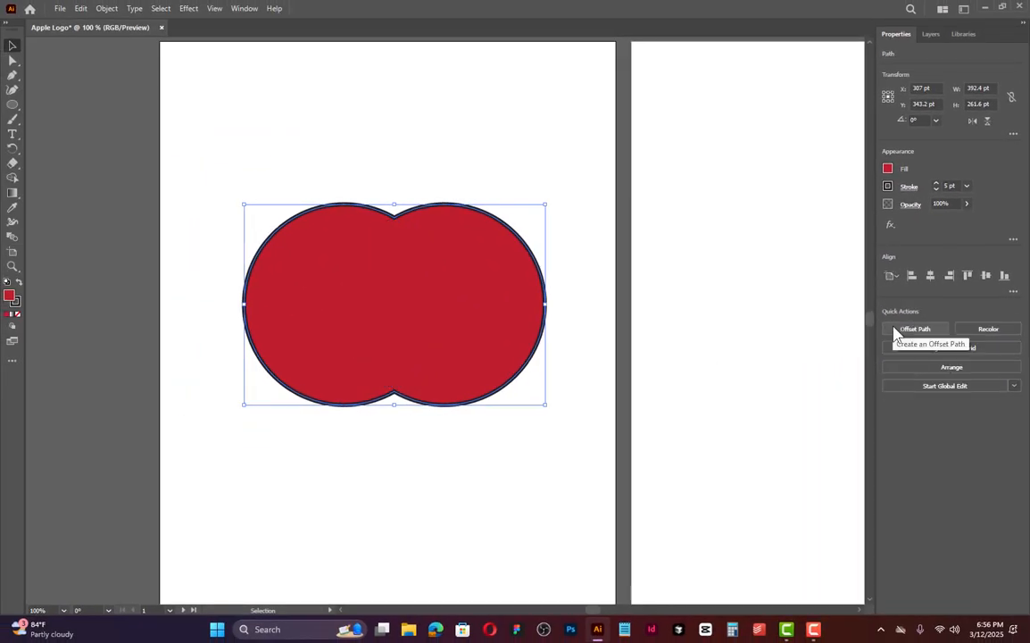
pyautogui.click(440, 144)
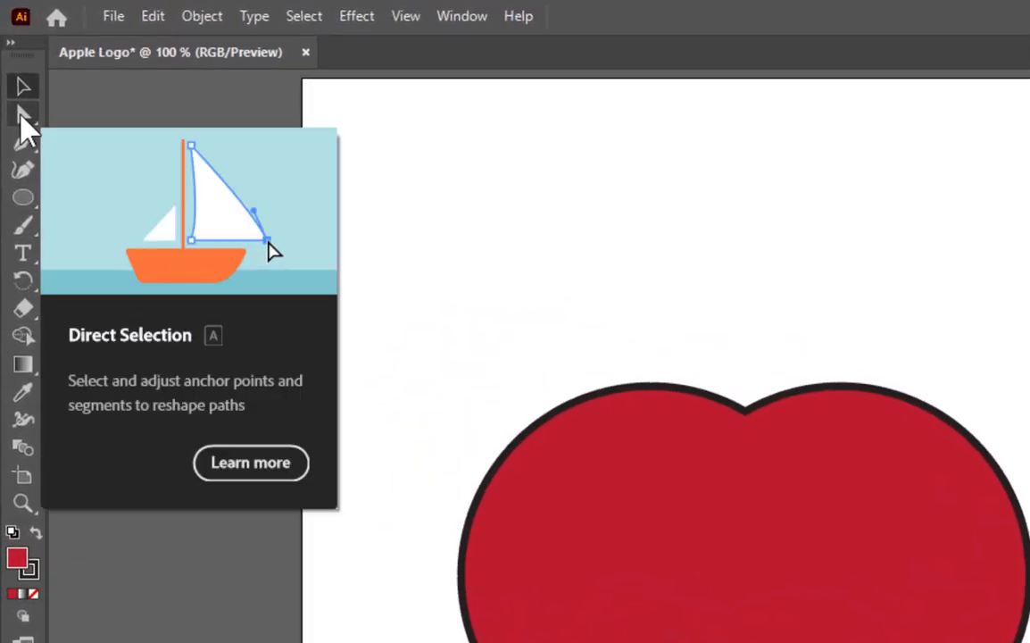
# Pull the united shape's lower anchor points straight down with Direct Selection, making the apple body about 340 pt tall
pyautogui.click(23, 117)
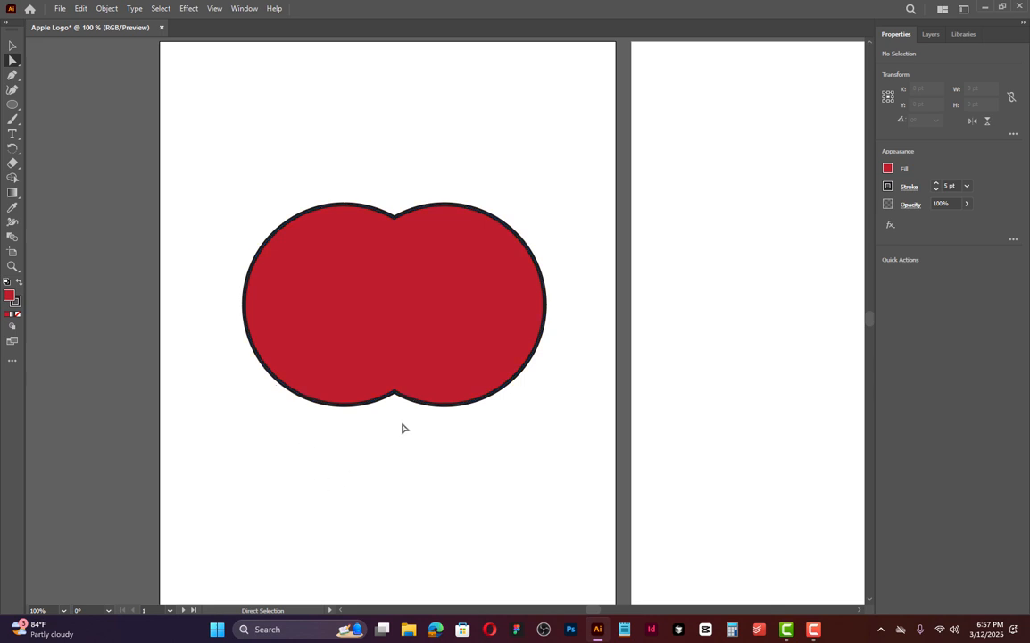
pyautogui.scroll(2, 386, 402)
pyautogui.moveTo(179, 525); pyautogui.dragTo(648, 251)
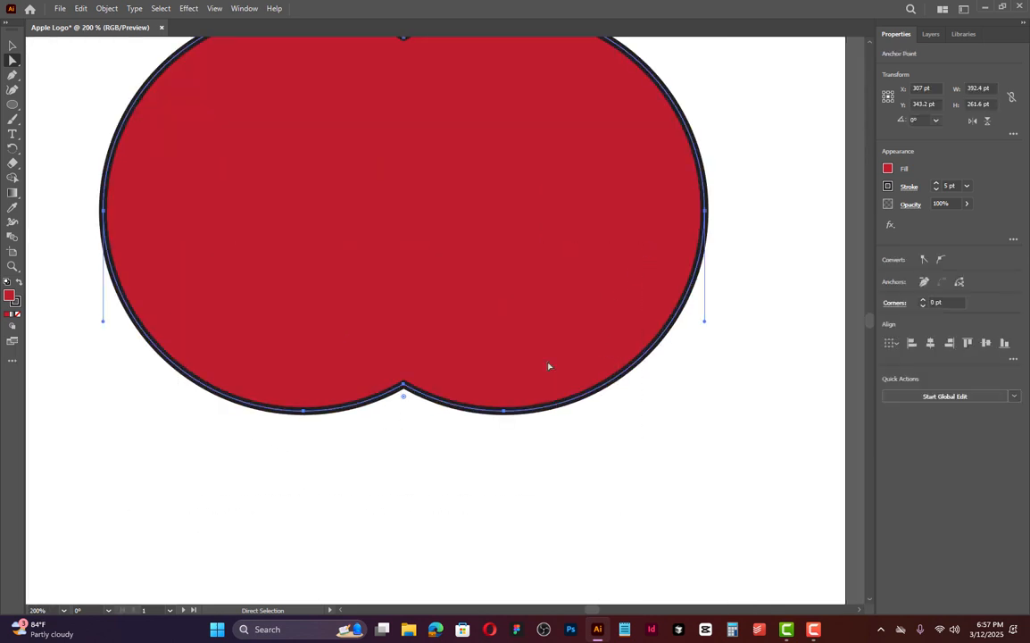
pyautogui.scroll(3, 415, 397)
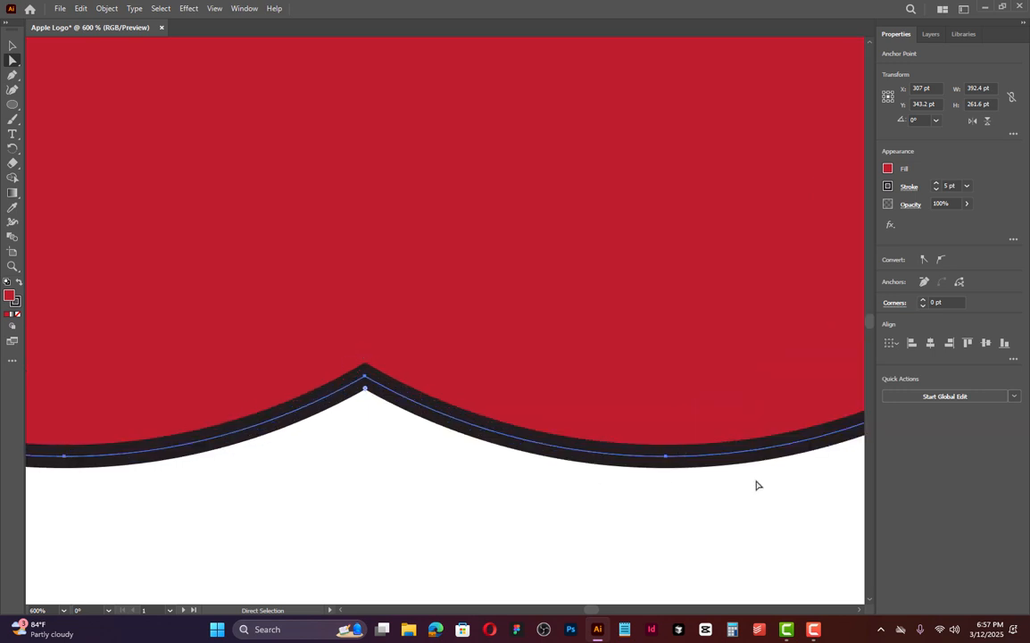
pyautogui.scroll(-2, 582, 458)
pyautogui.scroll(6, 495, 405)
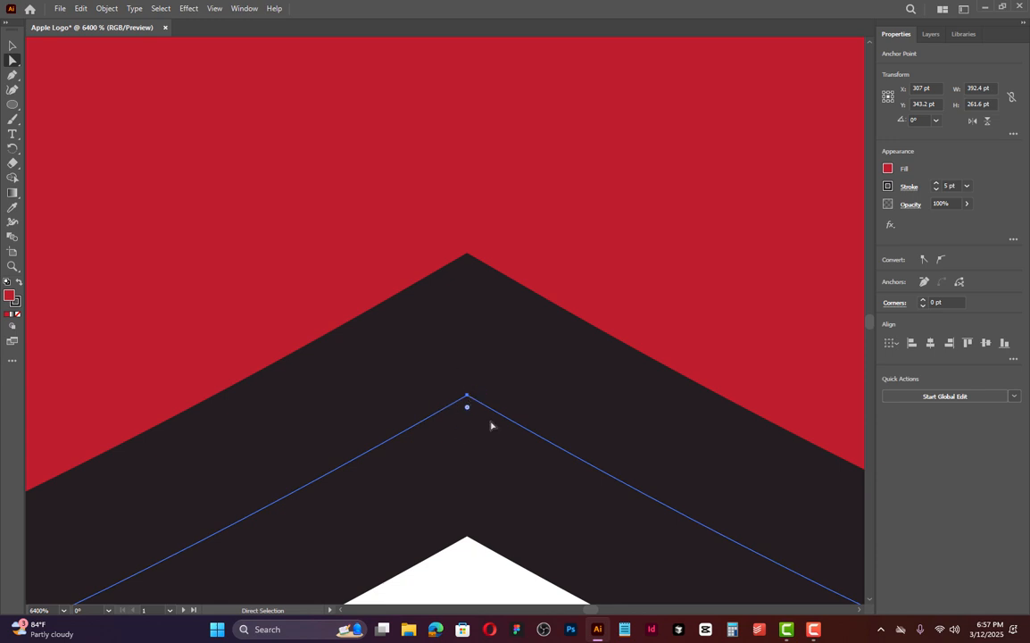
pyautogui.scroll(-3, 397, 335)
pyautogui.scroll(4, 428, 331)
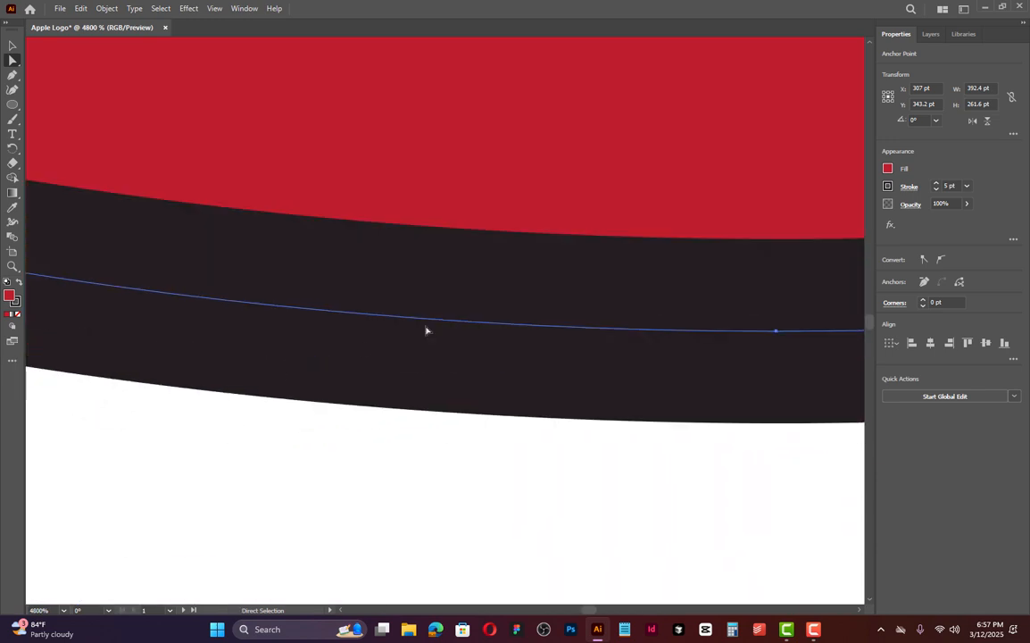
pyautogui.scroll(-5, 260, 312)
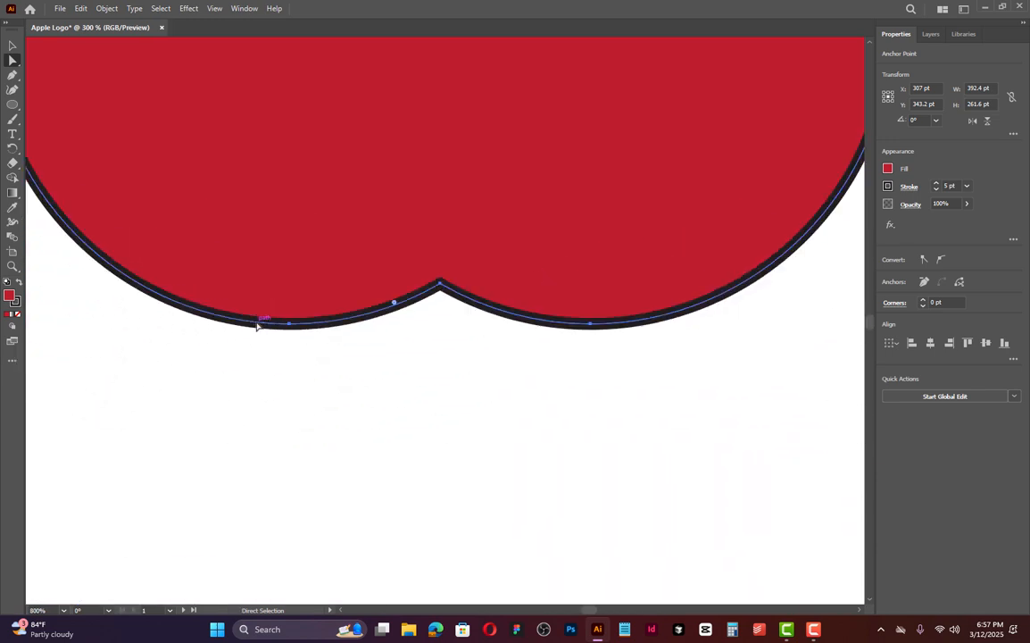
pyautogui.scroll(4, 614, 317)
pyautogui.scroll(-1, 616, 329)
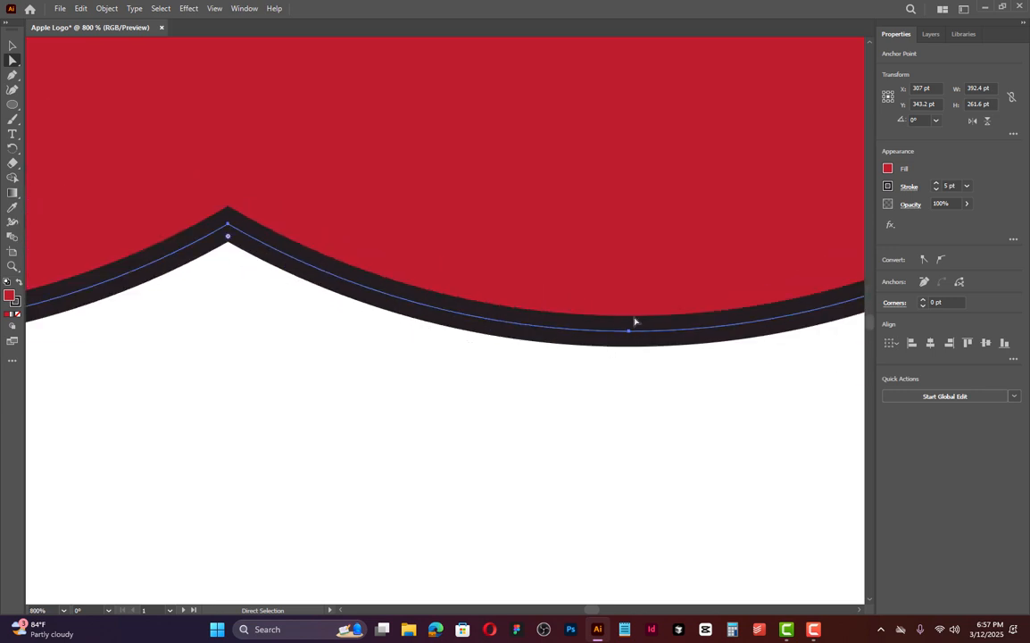
pyautogui.scroll(-3, 611, 342)
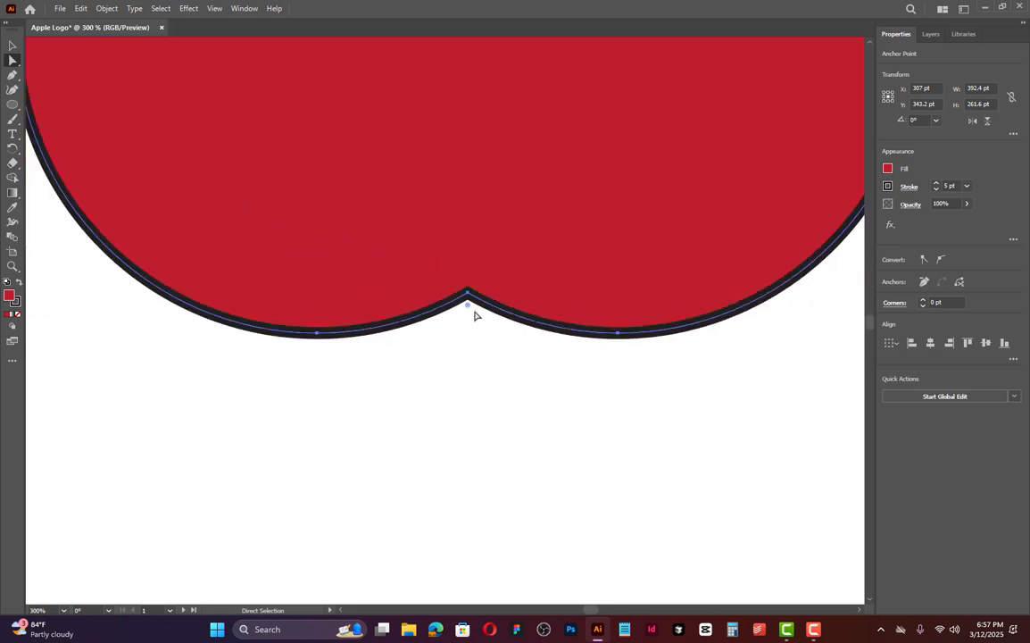
pyautogui.scroll(-4, 458, 384)
pyautogui.scroll(3, 457, 384)
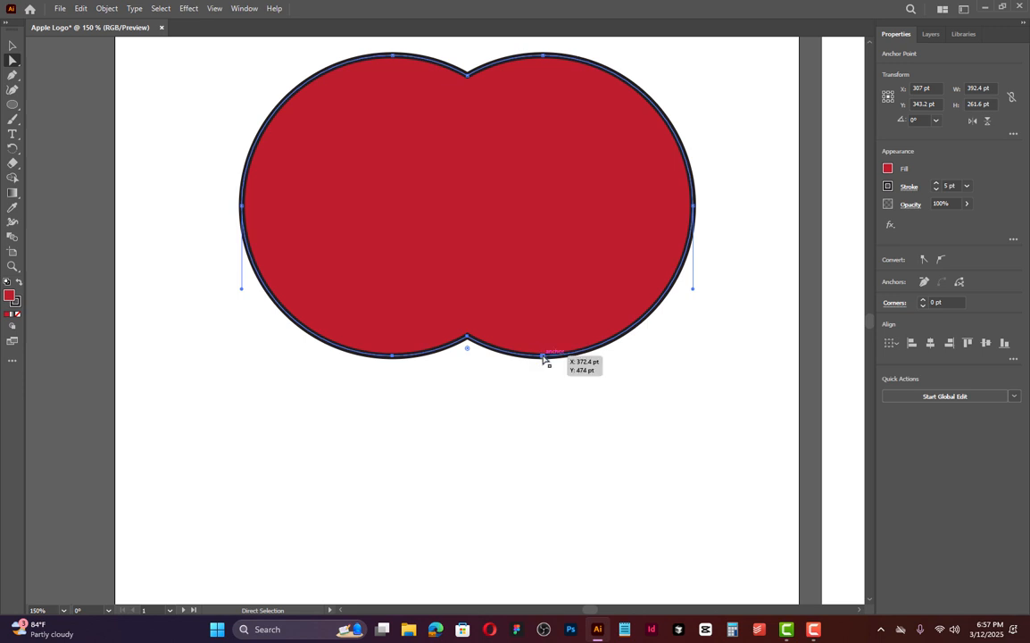
pyautogui.moveTo(543, 357); pyautogui.dragTo(544, 444)
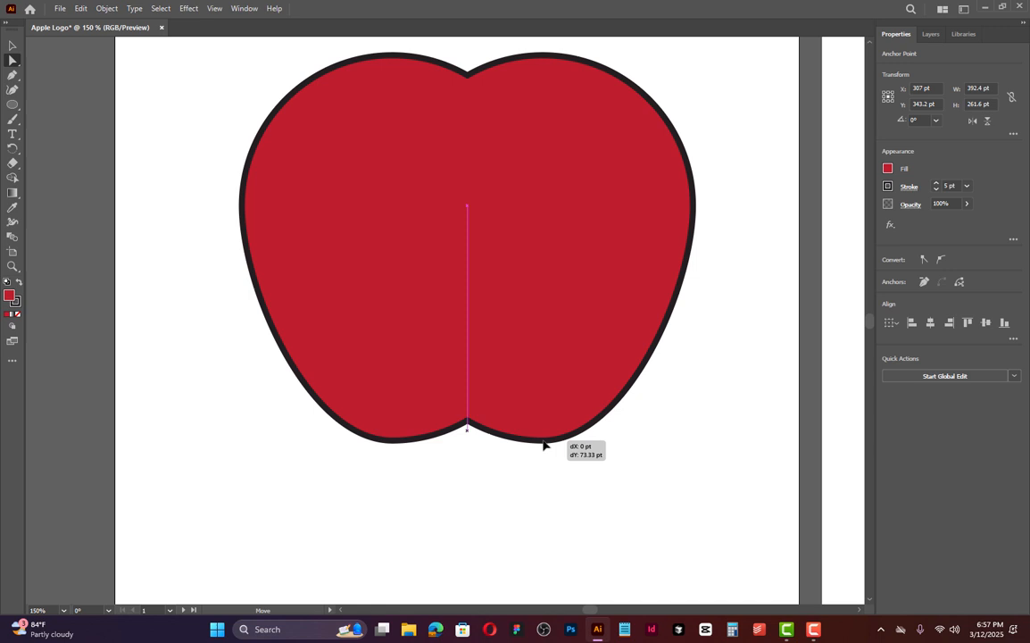
pyautogui.moveTo(543, 444); pyautogui.dragTo(543, 449)
# Move the apple shape lower on the first artboard and center it horizontally there
pyautogui.scroll(-1, 398, 442)
pyautogui.scroll(-2, 398, 442)
pyautogui.click(416, 471)
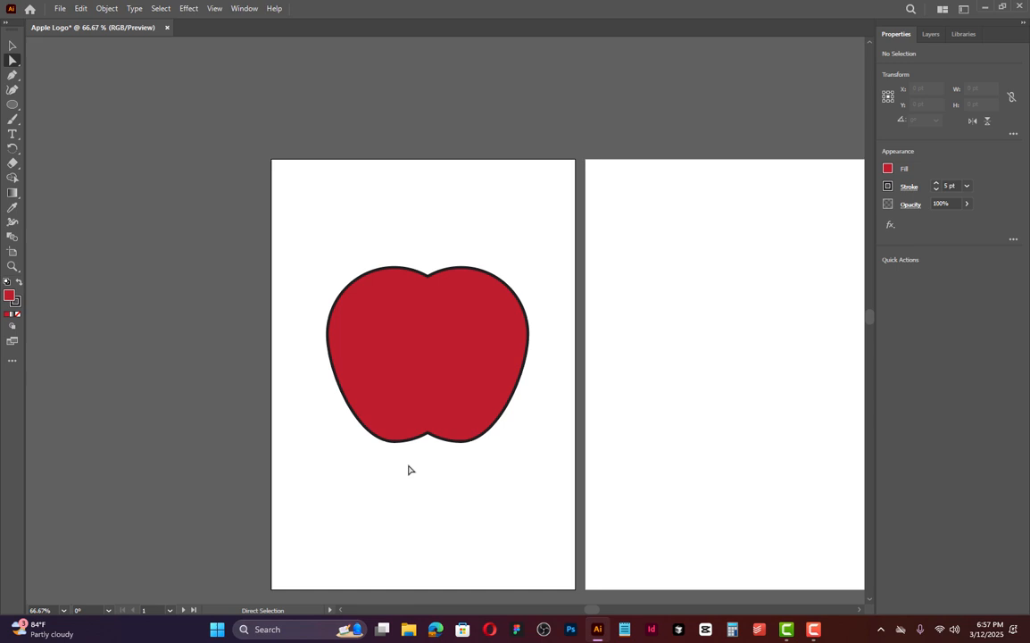
pyautogui.moveTo(430, 398); pyautogui.dragTo(426, 430)
pyautogui.click(386, 221)
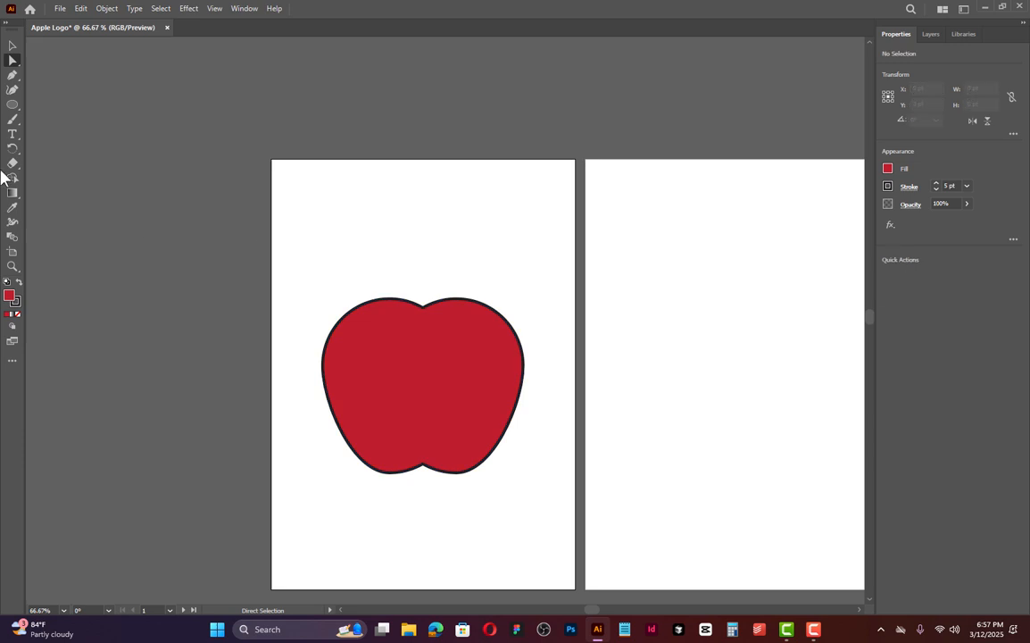
# Draw a circle about 197 pt in diameter on the second artboard and place it overlapping the apple's right edge
pyautogui.click(12, 105)
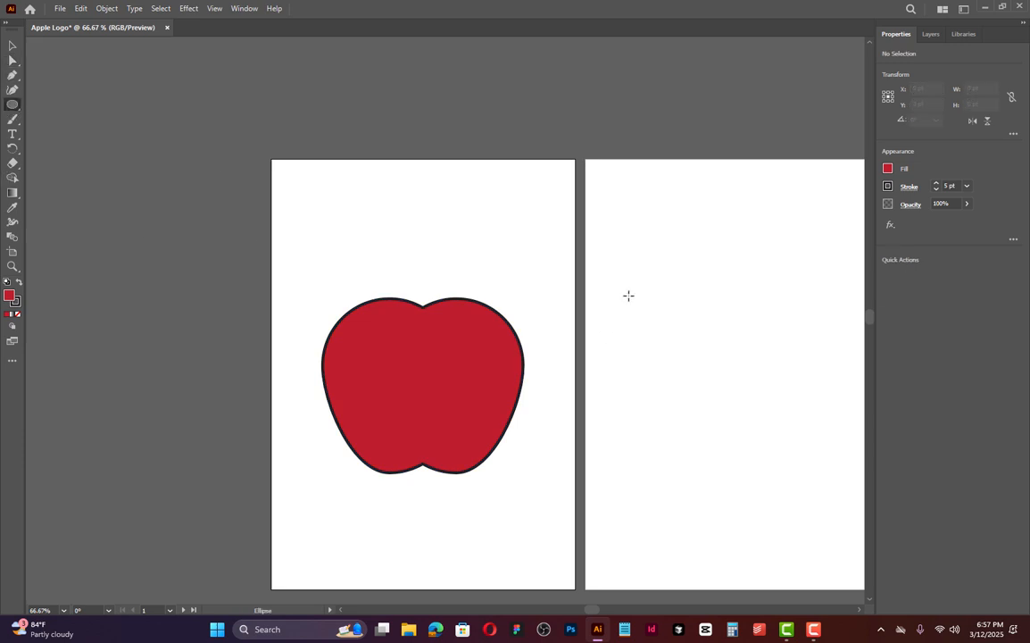
pyautogui.moveTo(706, 257); pyautogui.dragTo(651, 361)
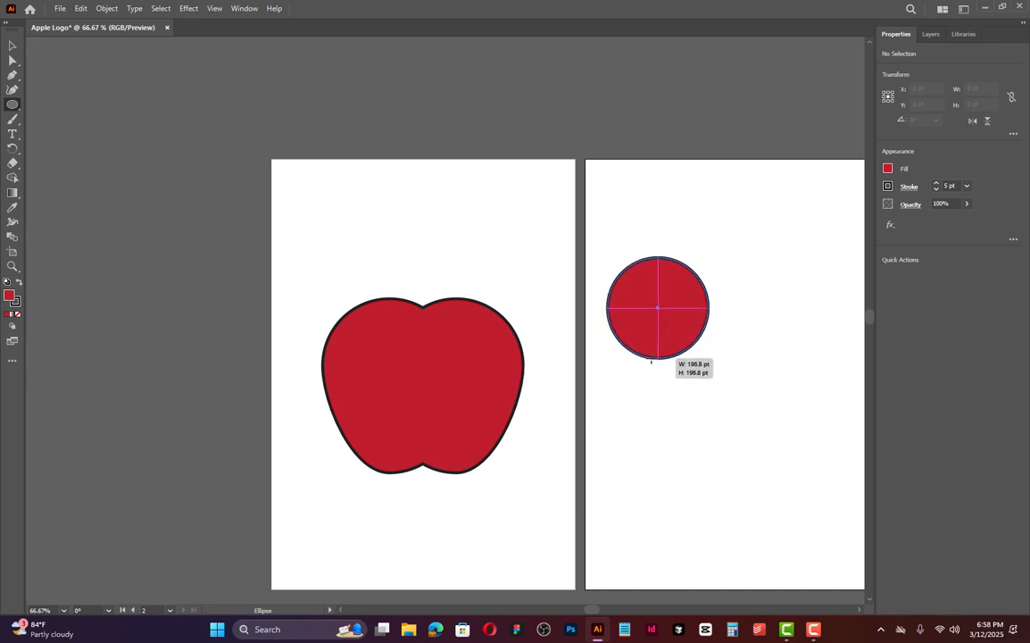
pyautogui.moveTo(651, 361); pyautogui.dragTo(651, 358)
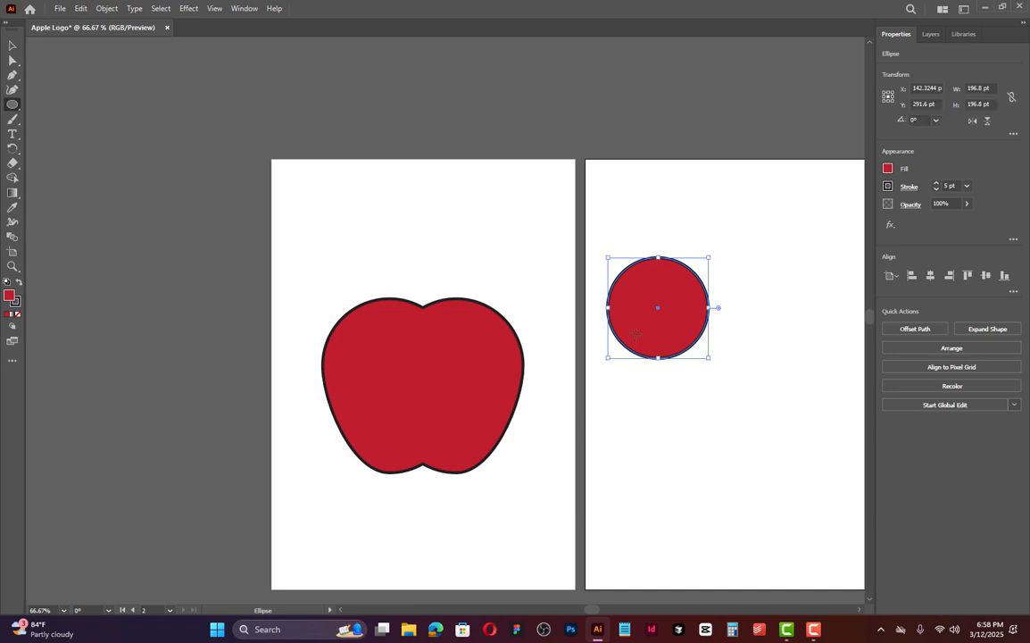
pyautogui.press('v')
pyautogui.moveTo(639, 329); pyautogui.dragTo(528, 394)
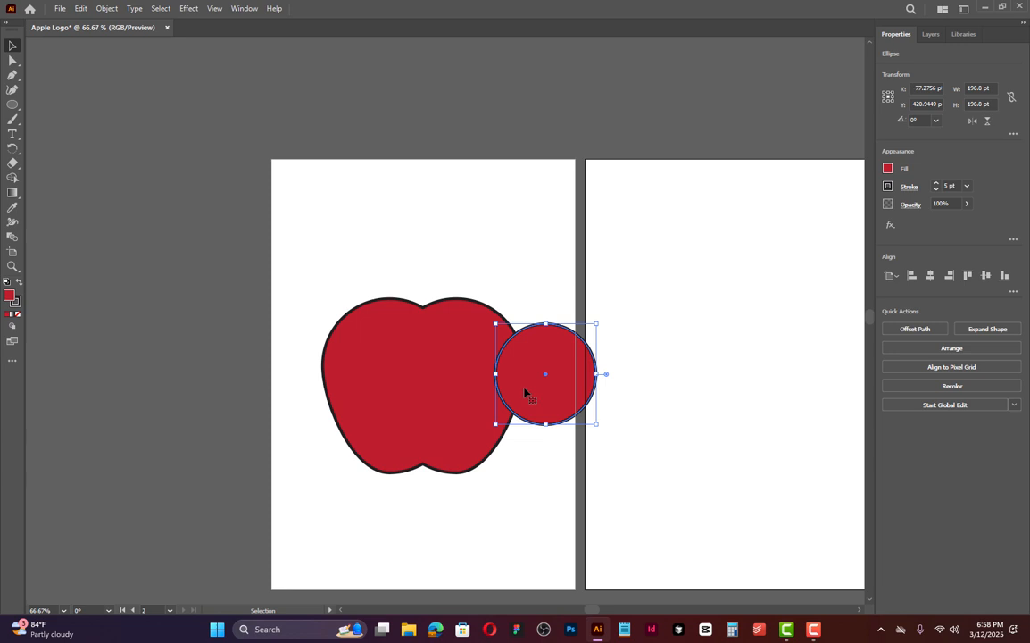
pyautogui.moveTo(525, 393)
pyautogui.mouseDown()
pyautogui.moveTo(525, 414)
pyautogui.moveTo(352, 358)
pyautogui.moveTo(518, 402)
pyautogui.moveTo(509, 392)
pyautogui.mouseUp()
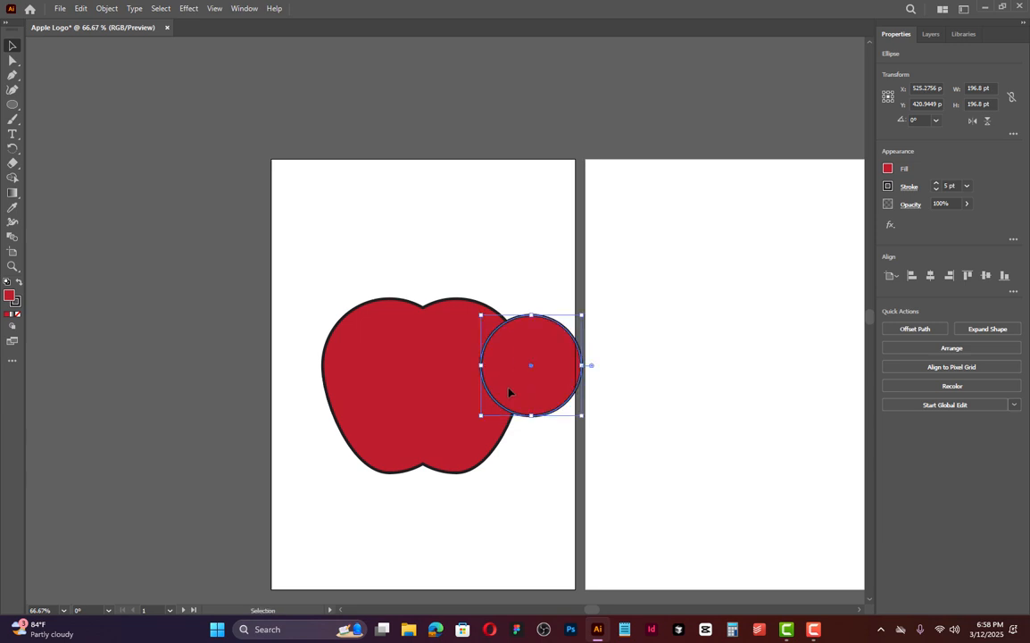
# Cut the circle out of the apple with Minus Front to form the bite, and move the apple slightly lower
pyautogui.keyDown('shift'); pyautogui.click(440, 414); pyautogui.keyUp('shift')
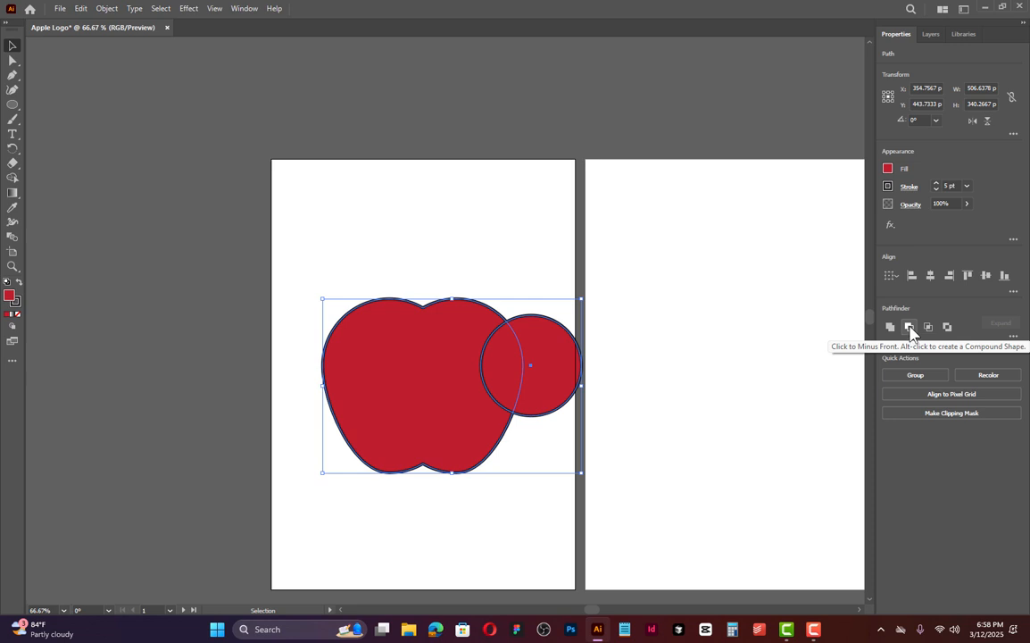
pyautogui.click(909, 327)
pyautogui.click(638, 387)
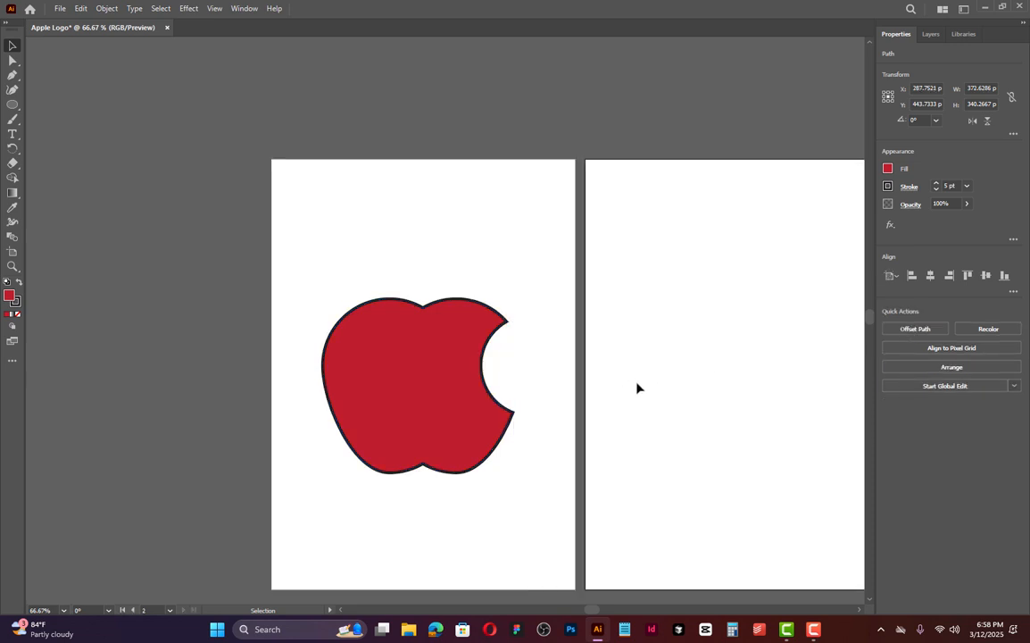
pyautogui.moveTo(424, 398); pyautogui.dragTo(428, 406)
pyautogui.click(428, 300)
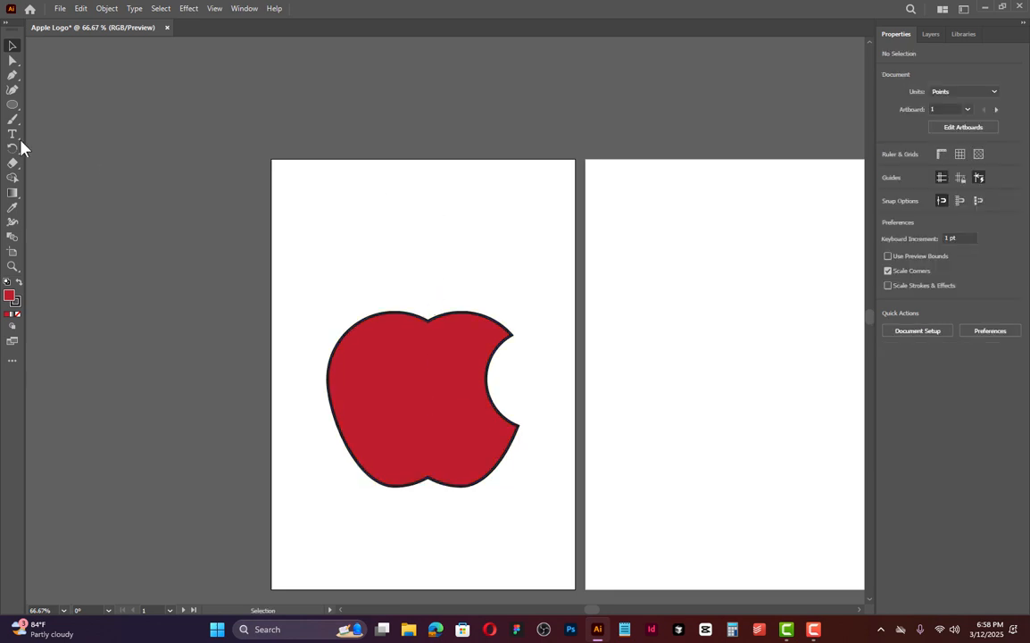
# Draw a circle about 242 pt in diameter above the apple and duplicate it about 140 pt to the right
pyautogui.click(12, 105)
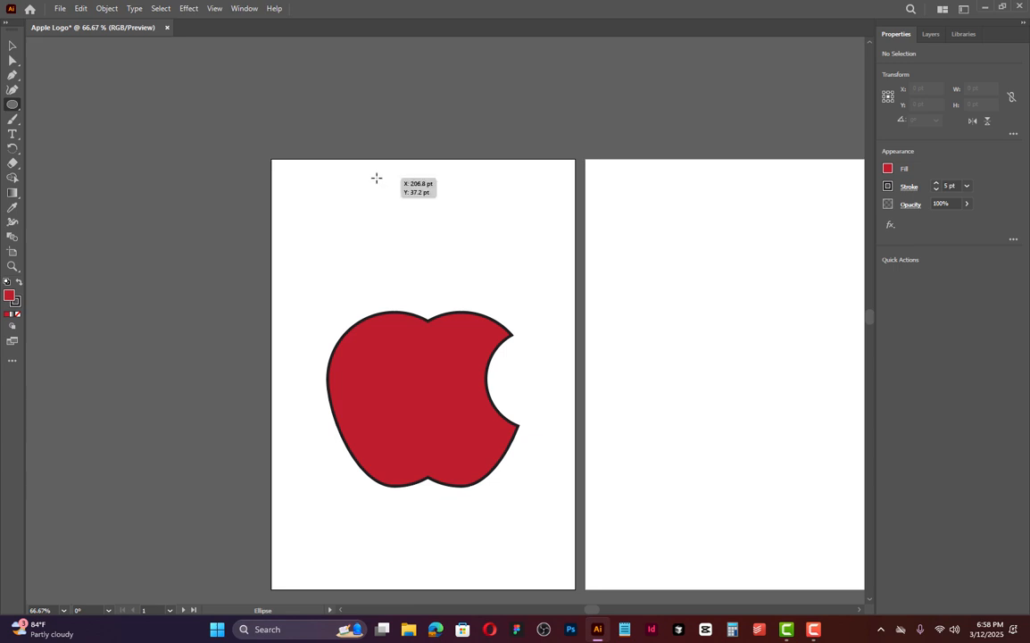
pyautogui.moveTo(375, 176); pyautogui.dragTo(514, 257)
pyautogui.press('v')
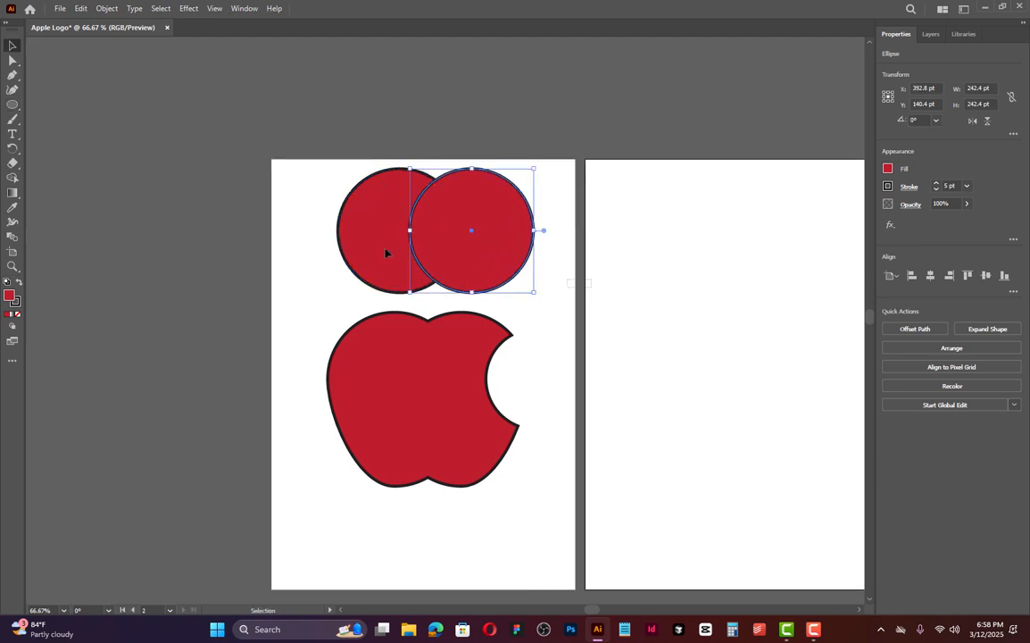
# Reposition the right circle above the apple, with its center at about X 419, Y 143 pt
pyautogui.keyDown('shift'); pyautogui.click(386, 253); pyautogui.keyUp('shift')
pyautogui.scroll(4, 448, 233)
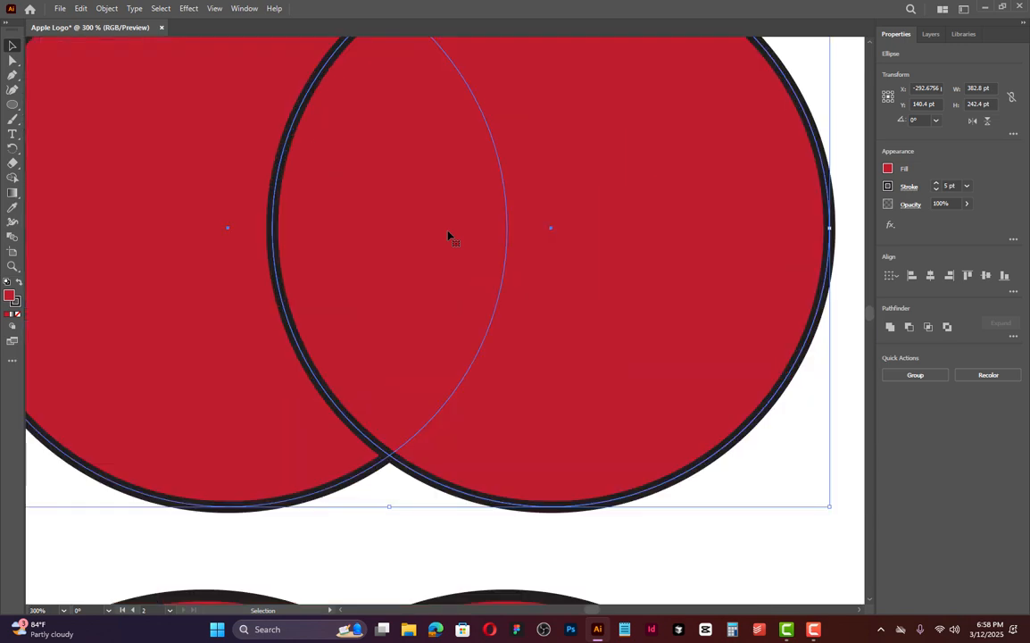
pyautogui.scroll(-1, 448, 233)
pyautogui.click(740, 258)
pyautogui.moveTo(559, 273); pyautogui.dragTo(614, 274)
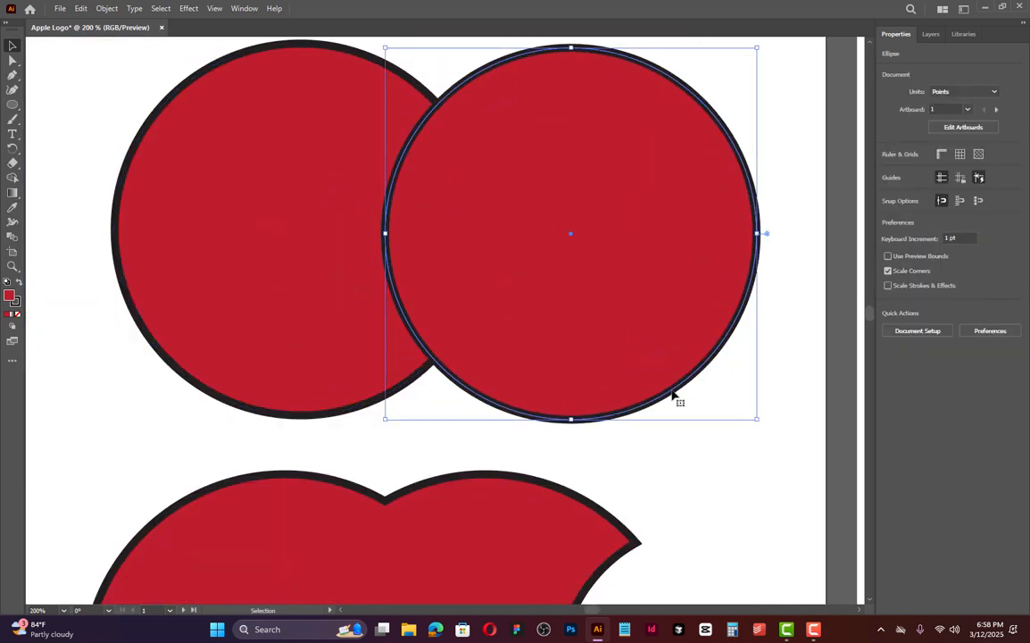
pyautogui.moveTo(690, 310); pyautogui.dragTo(673, 310)
# Align the two circles above the apple by their horizontal centers
pyautogui.keyDown('shift'); pyautogui.click(340, 247); pyautogui.keyUp('shift')
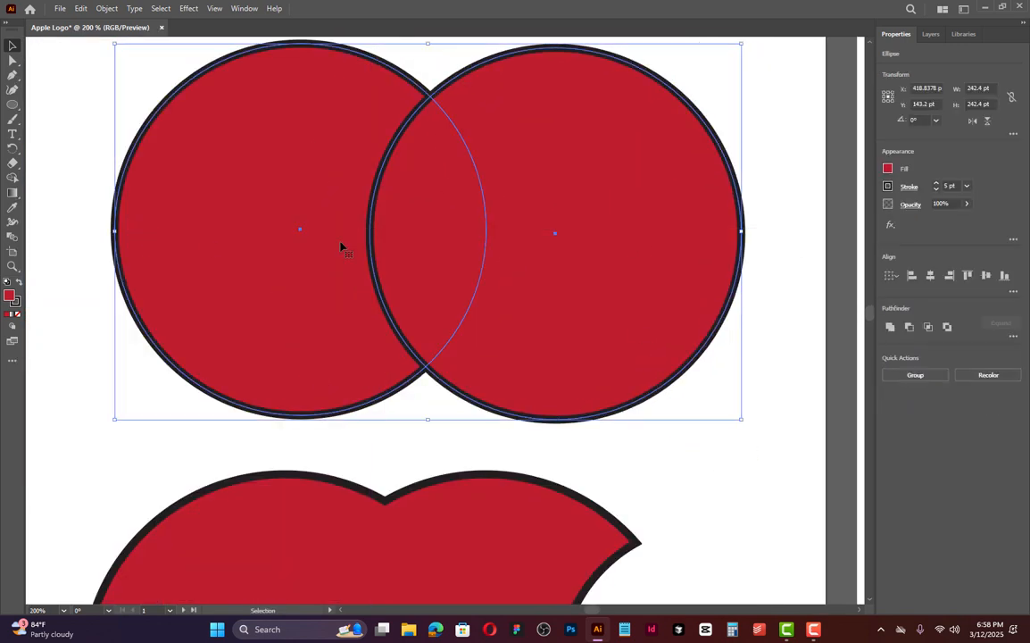
pyautogui.scroll(-2, 389, 285)
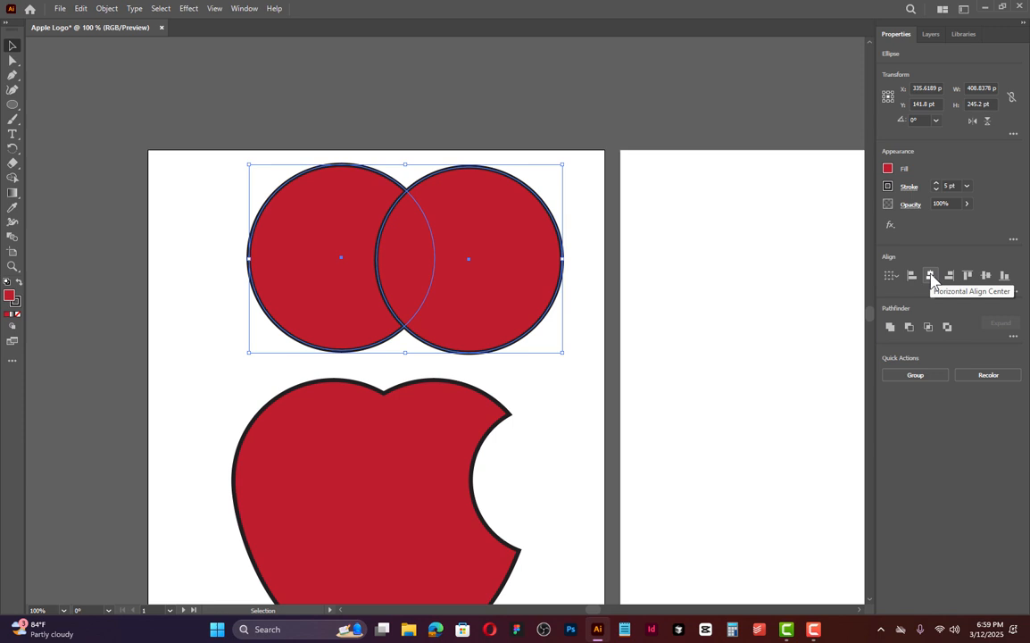
pyautogui.click(930, 276)
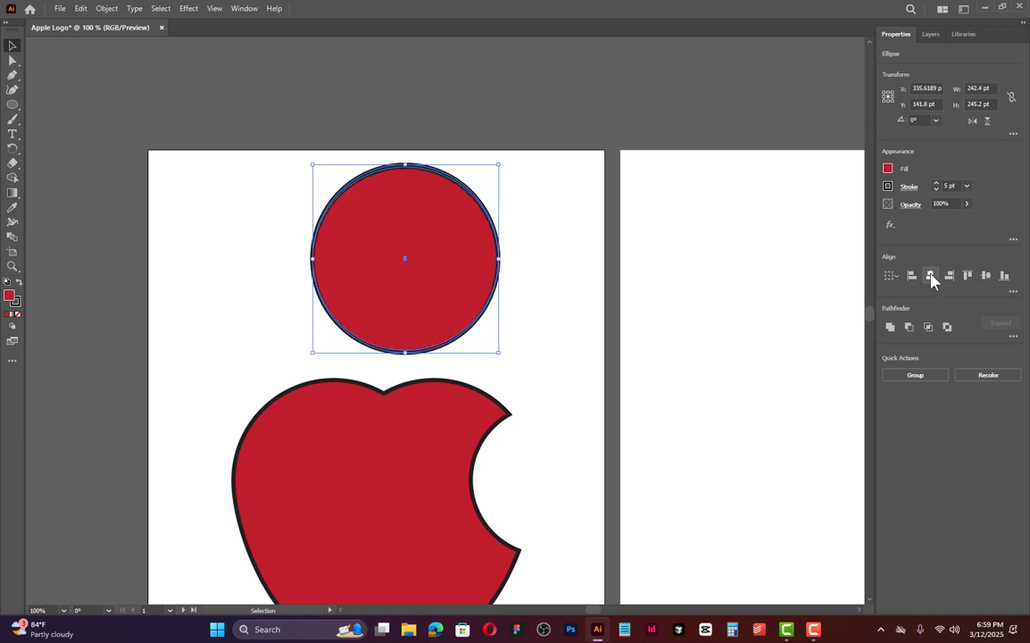
# Undo the horizontal centering of the two circles above the apple and align them by their vertical centers instead
pyautogui.click(986, 279)
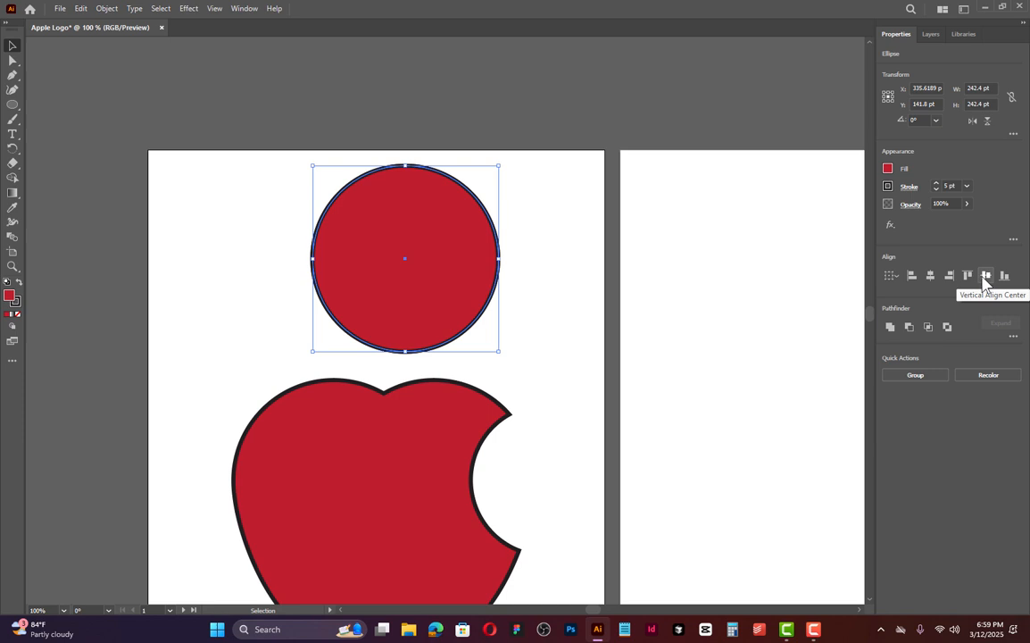
pyautogui.hotkey('ctrl', 'z')
pyautogui.hotkey('ctrl', 'z')
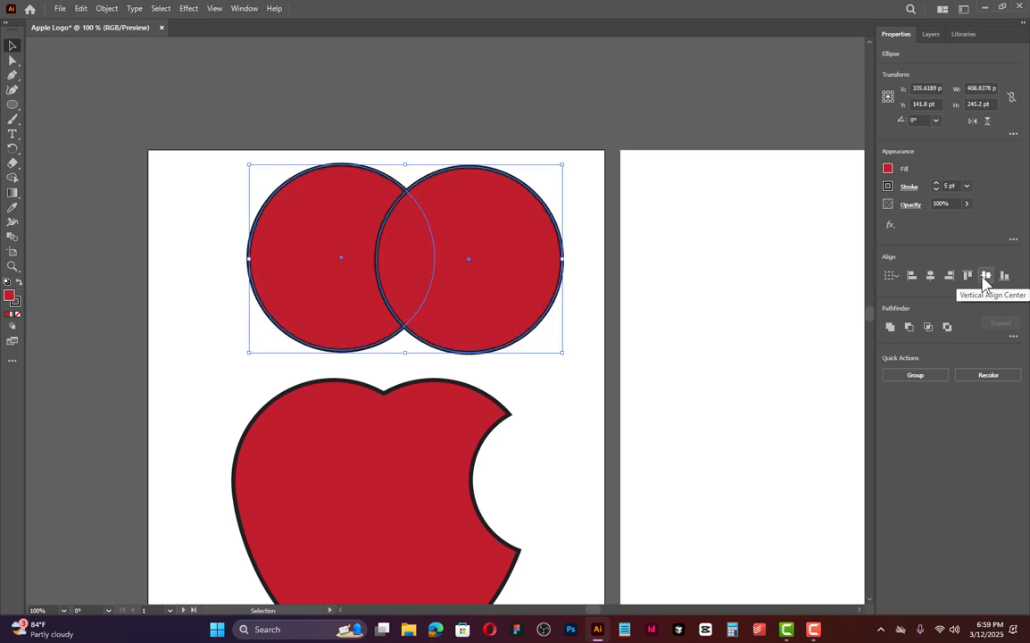
pyautogui.click(986, 276)
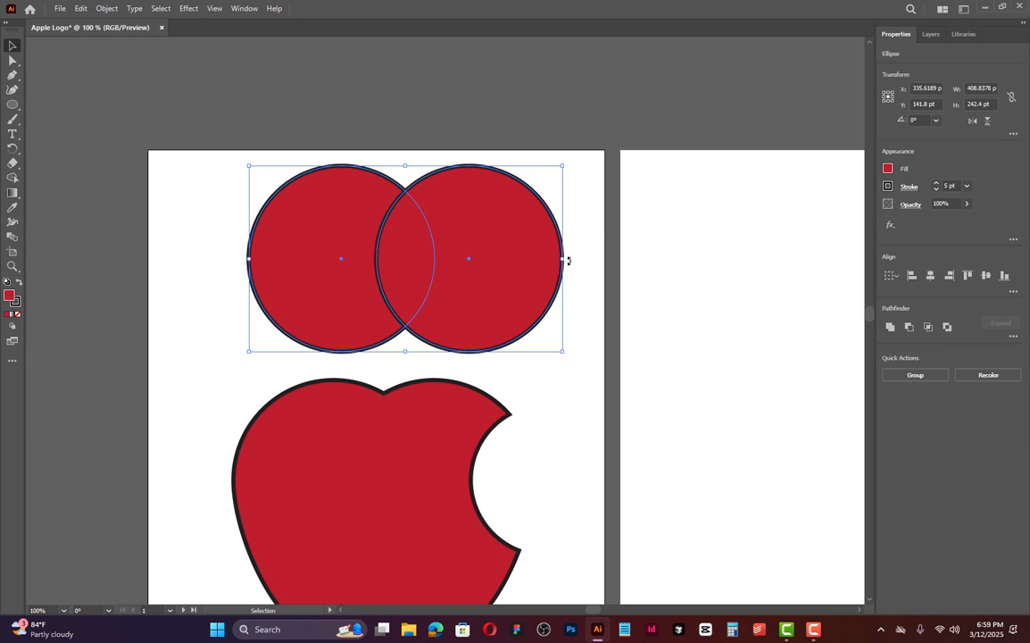
# Try Pathfinder Intersect on the two circles to form a leaf shape, and undo it
pyautogui.click(926, 327)
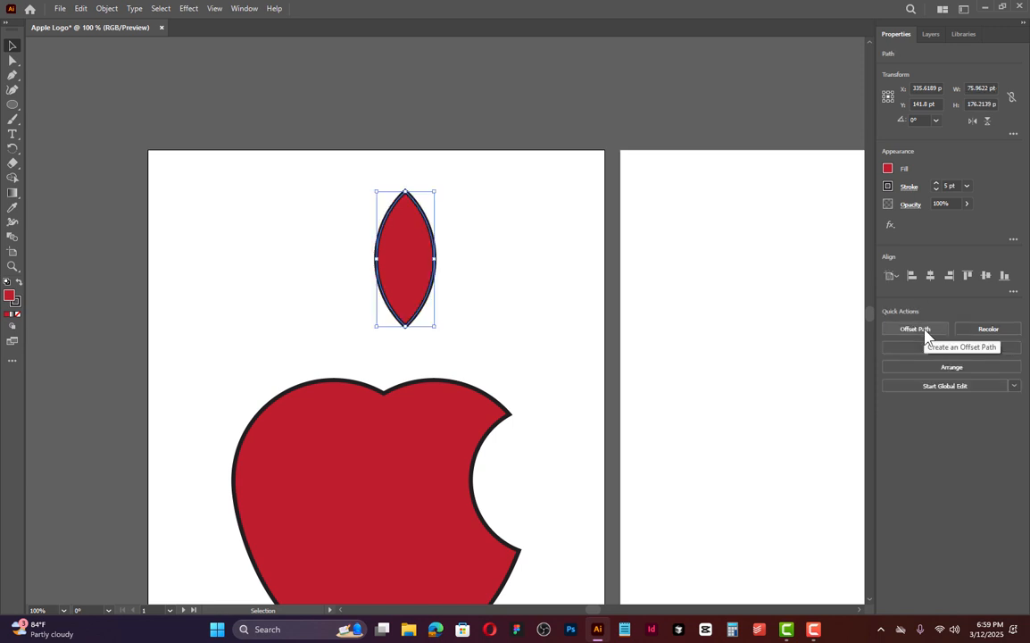
pyautogui.press('super')
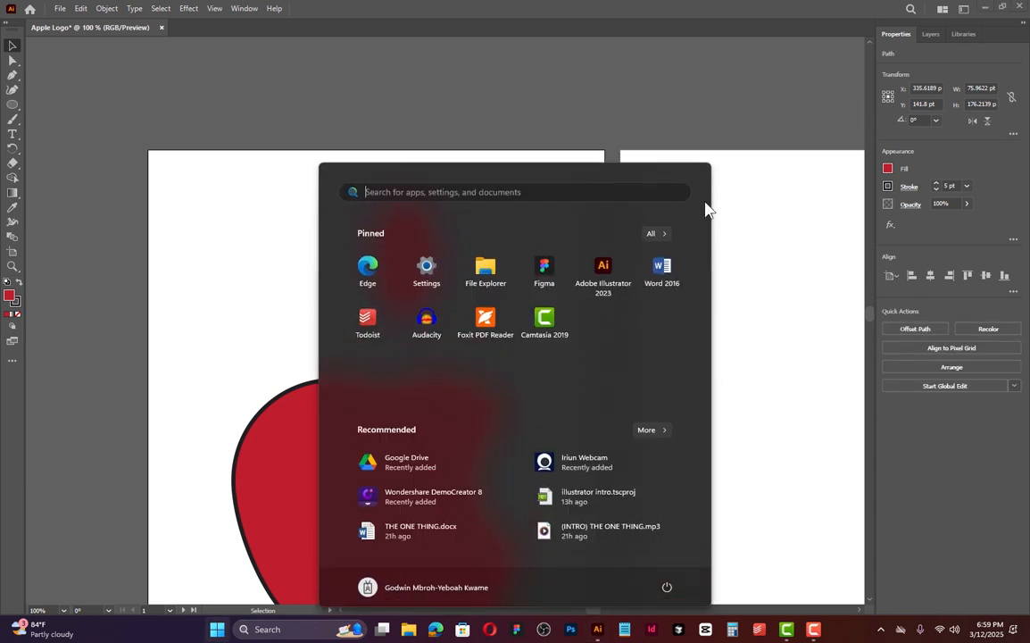
pyautogui.click(766, 188)
pyautogui.click(421, 270)
pyautogui.press('a')
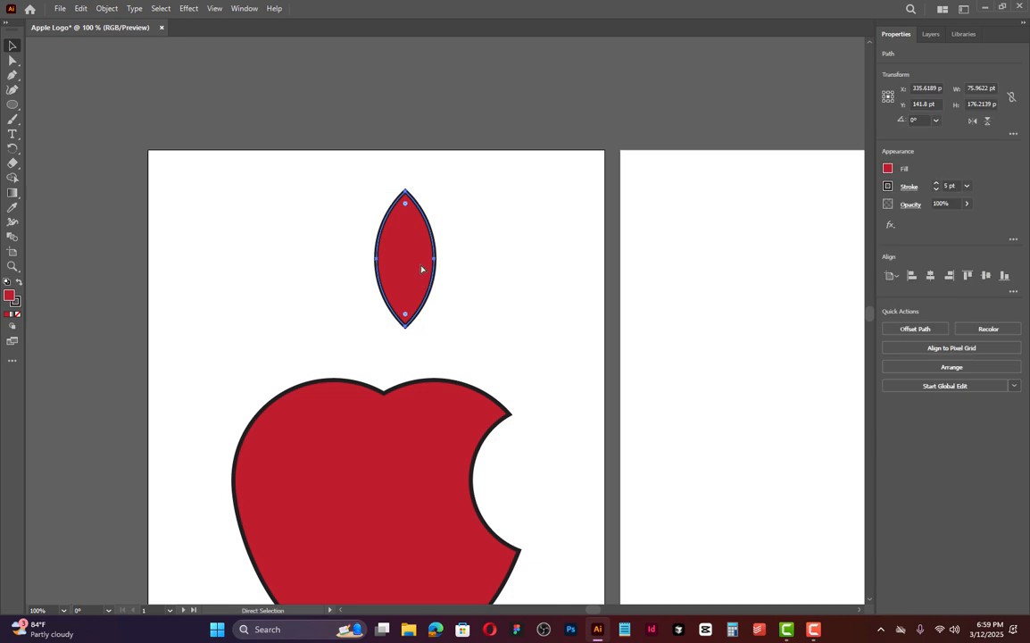
pyautogui.hotkey('ctrl', 'z')
pyautogui.press('v')
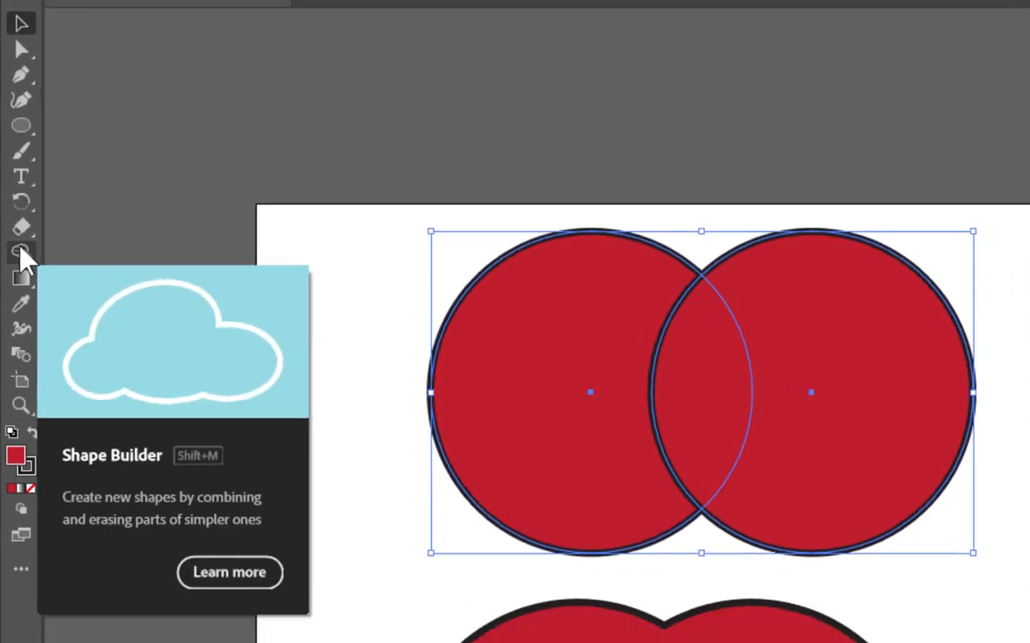
# Turn the overlap of the two circles into a separate green-filled shape with the Shape Builder tool
pyautogui.click(24, 278)
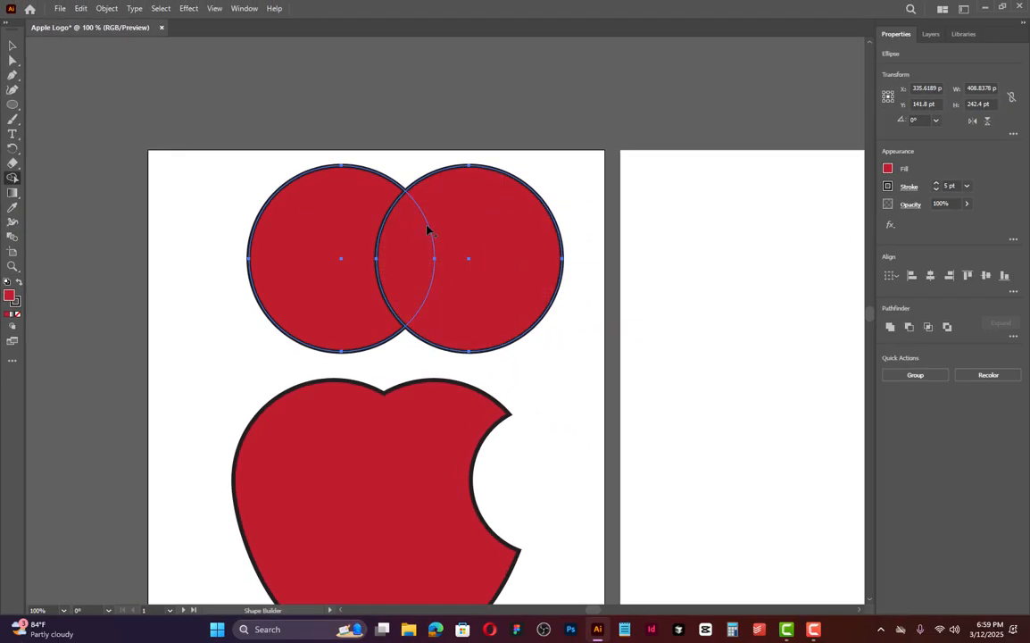
pyautogui.click(887, 167)
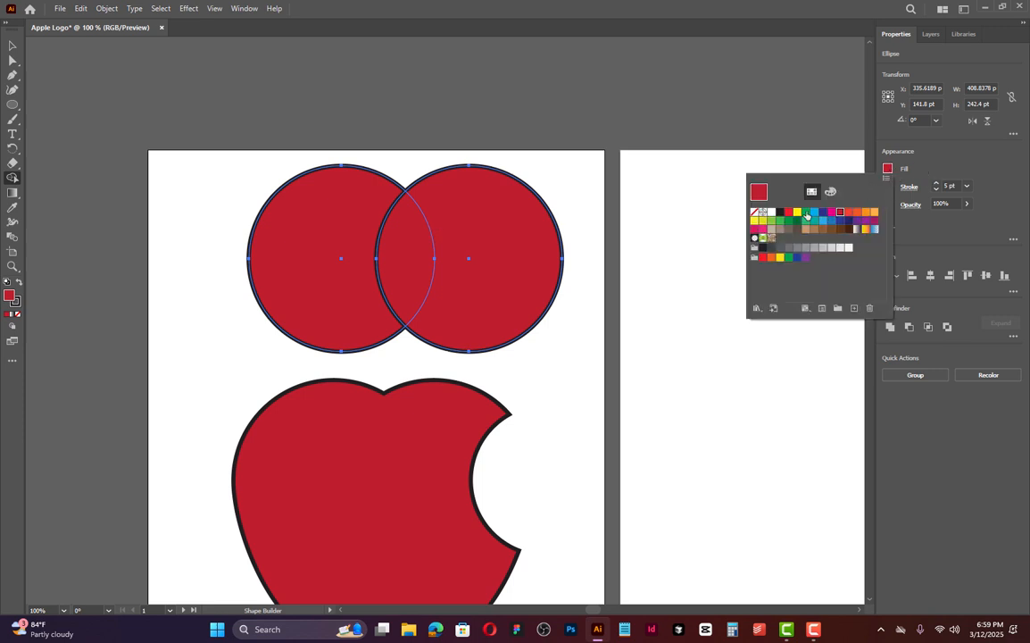
pyautogui.click(807, 212)
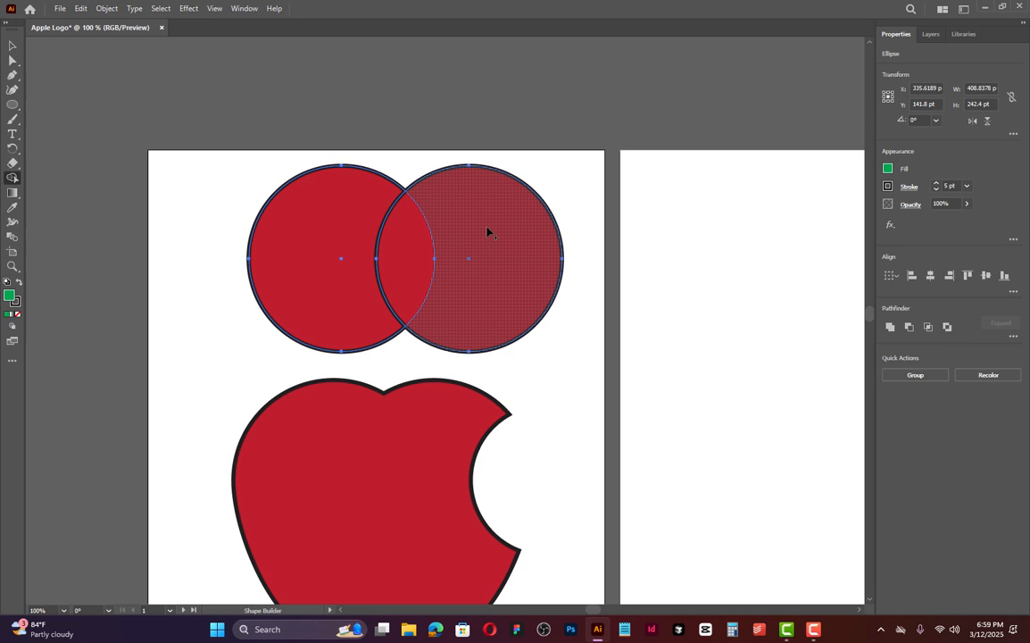
pyautogui.click(405, 260)
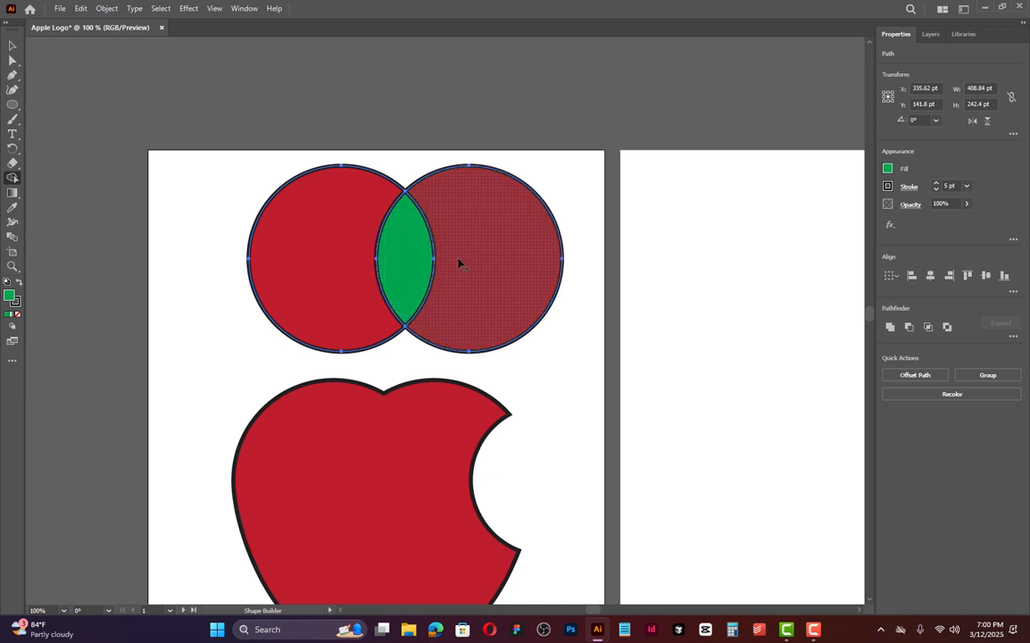
# Erase the outer parts of both circles with the Shape Builder tool, keeping only the green leaf shape
pyautogui.keyDown('alt'); pyautogui.click(524, 260); pyautogui.keyUp('alt')
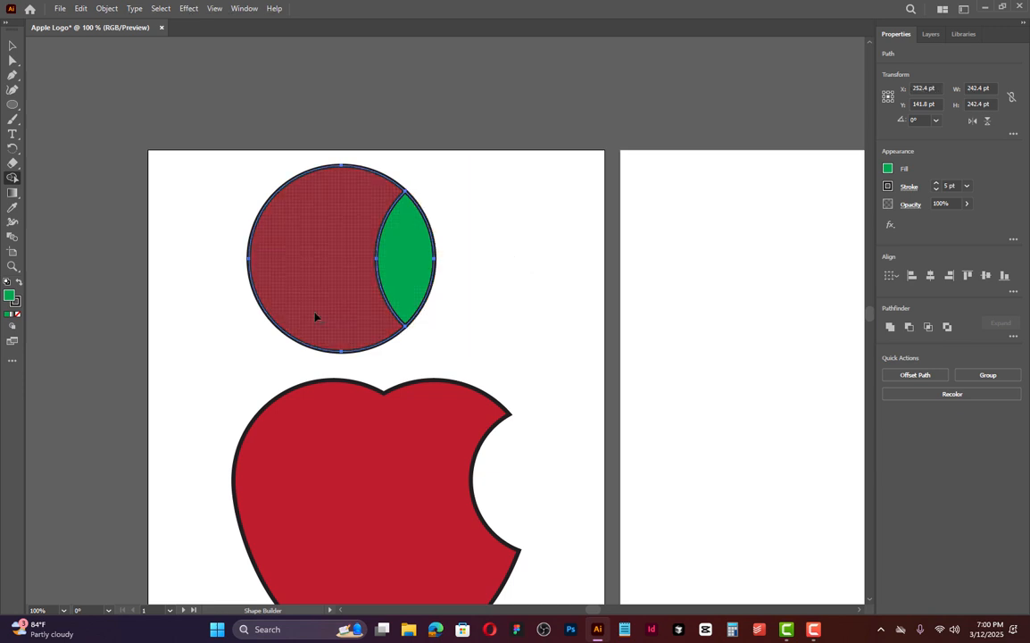
pyautogui.keyDown('alt'); pyautogui.click(330, 282); pyautogui.keyUp('alt')
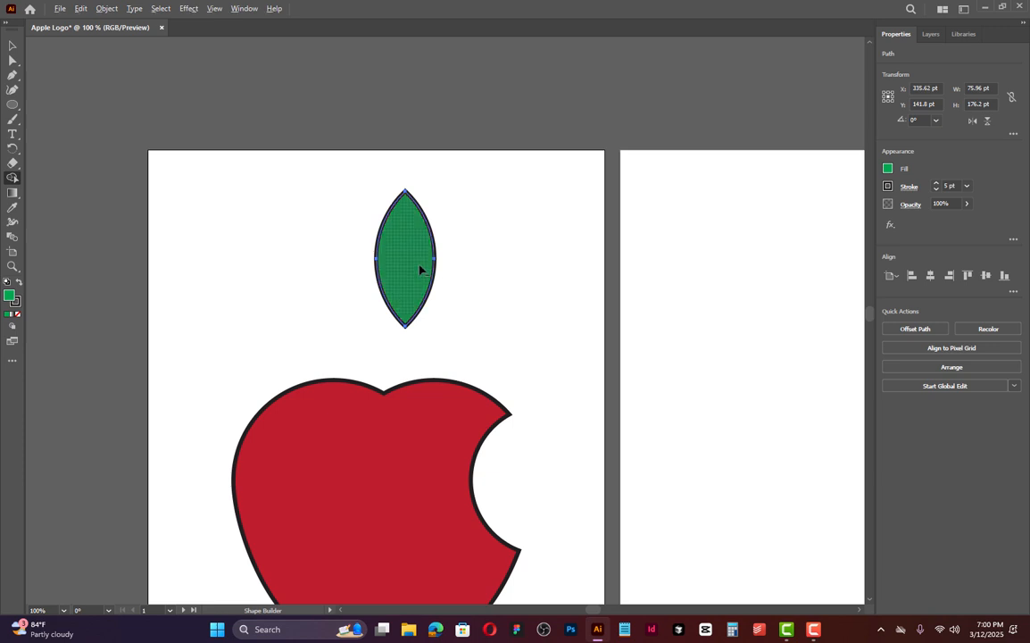
pyautogui.hotkey('alt', 'v')
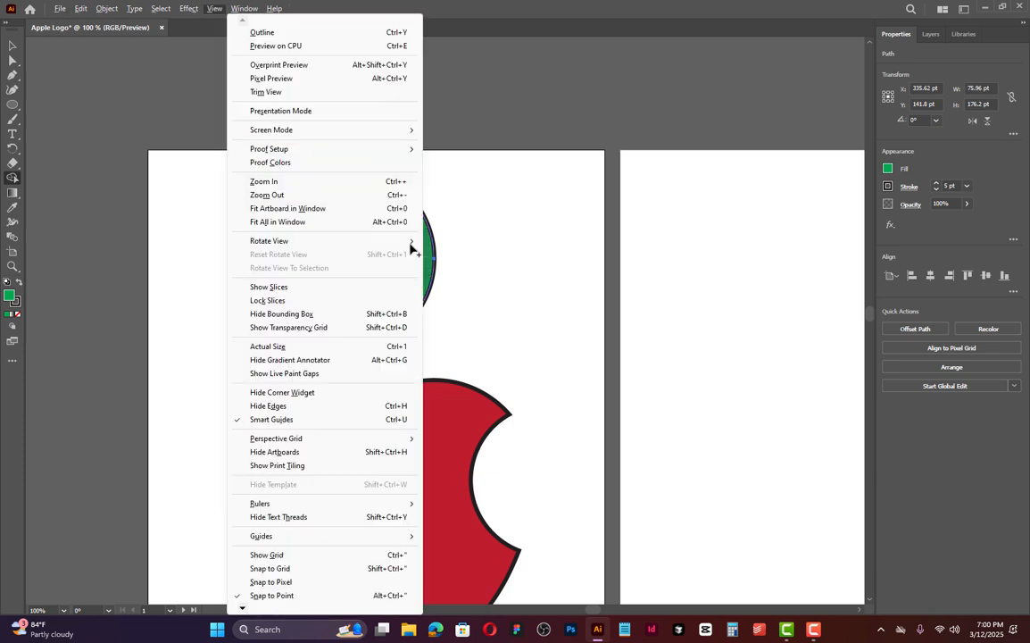
pyautogui.click(446, 266)
# Rotate the leaf to 315° and place it just above the apple's top notch, with its center at about X 370, Y 218 pt
pyautogui.click(10, 46)
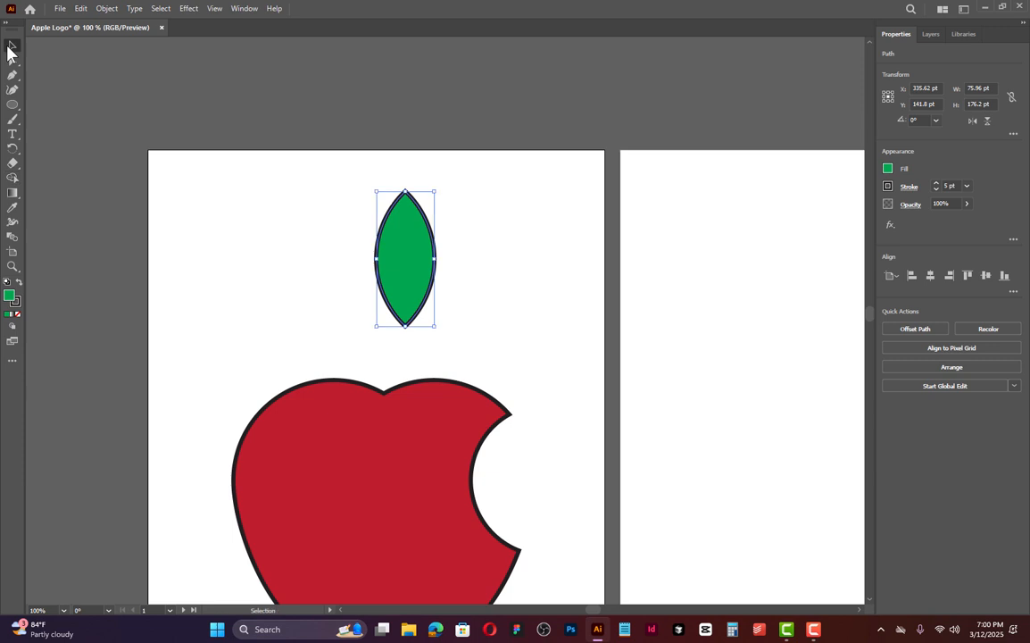
pyautogui.moveTo(419, 224); pyautogui.dragTo(394, 274)
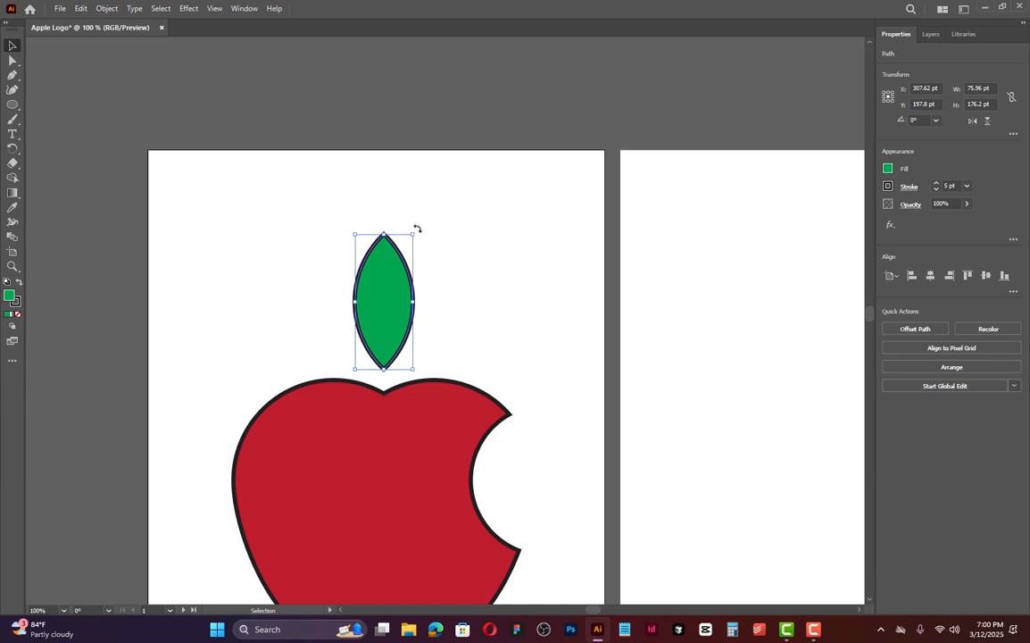
pyautogui.moveTo(417, 230); pyautogui.dragTo(443, 255)
pyautogui.moveTo(375, 301); pyautogui.dragTo(421, 320)
pyautogui.click(518, 335)
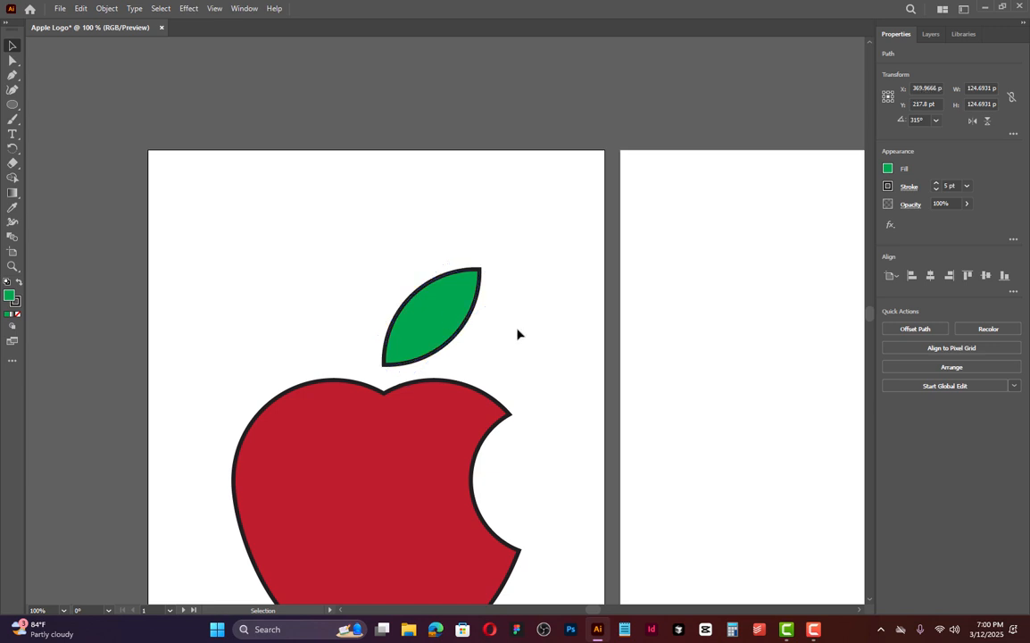
# Scale the leaf down proportionally to about 70% of its size, keeping its lower tip above the apple's notch
pyautogui.scroll(-2, 482, 273)
pyautogui.scroll(1, 439, 476)
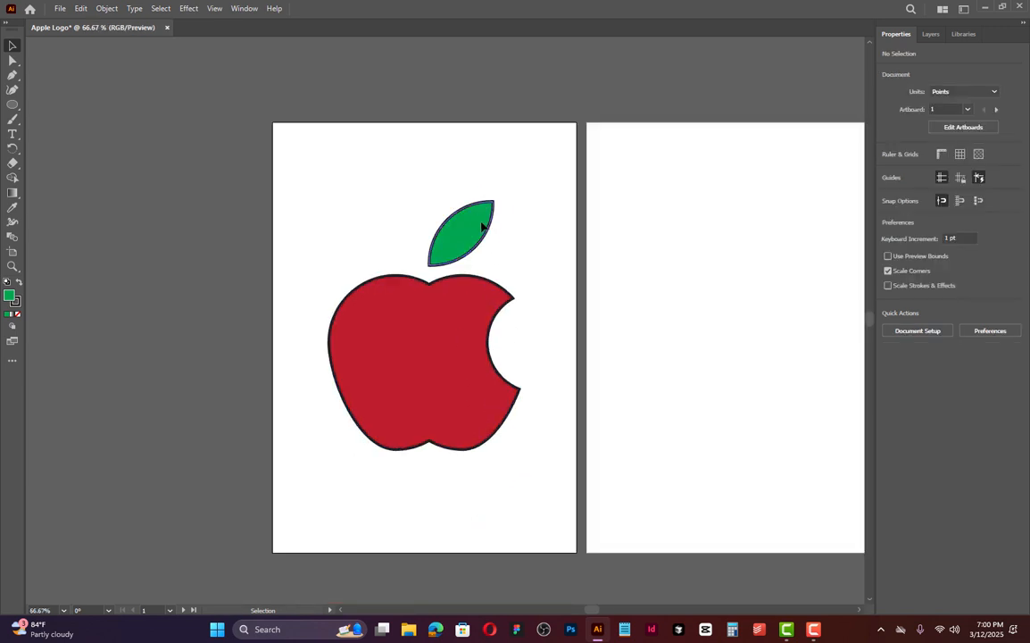
pyautogui.click(492, 206)
pyautogui.scroll(2, 494, 204)
pyautogui.moveTo(494, 203); pyautogui.dragTo(452, 247)
pyautogui.click(540, 137)
pyautogui.scroll(-4, 459, 165)
pyautogui.scroll(2, 522, 269)
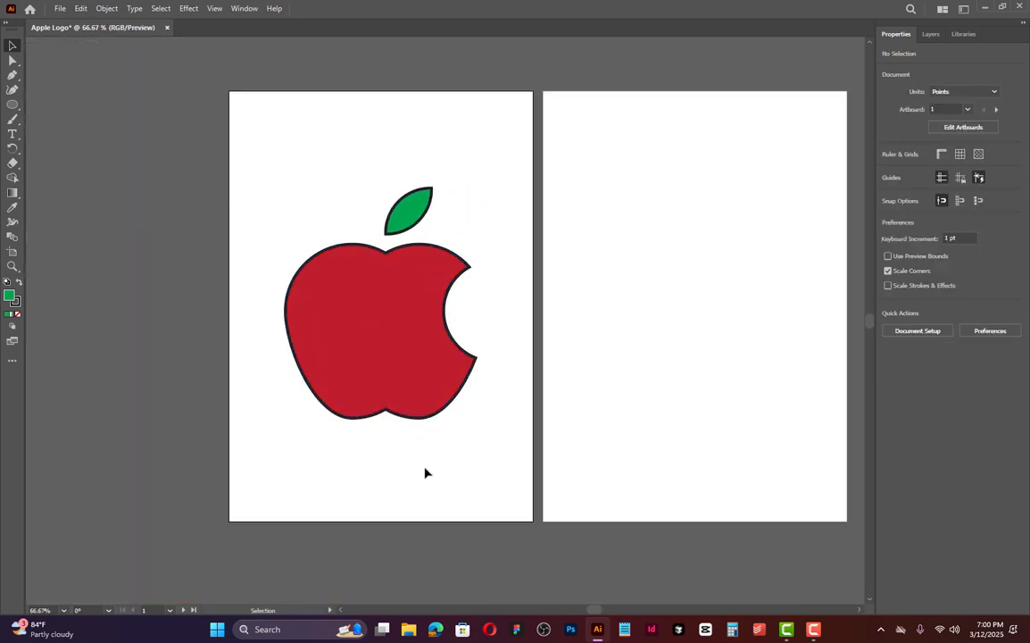
# Select the apple and the leaf together and set their stroke to None
pyautogui.moveTo(425, 473); pyautogui.dragTo(282, 134)
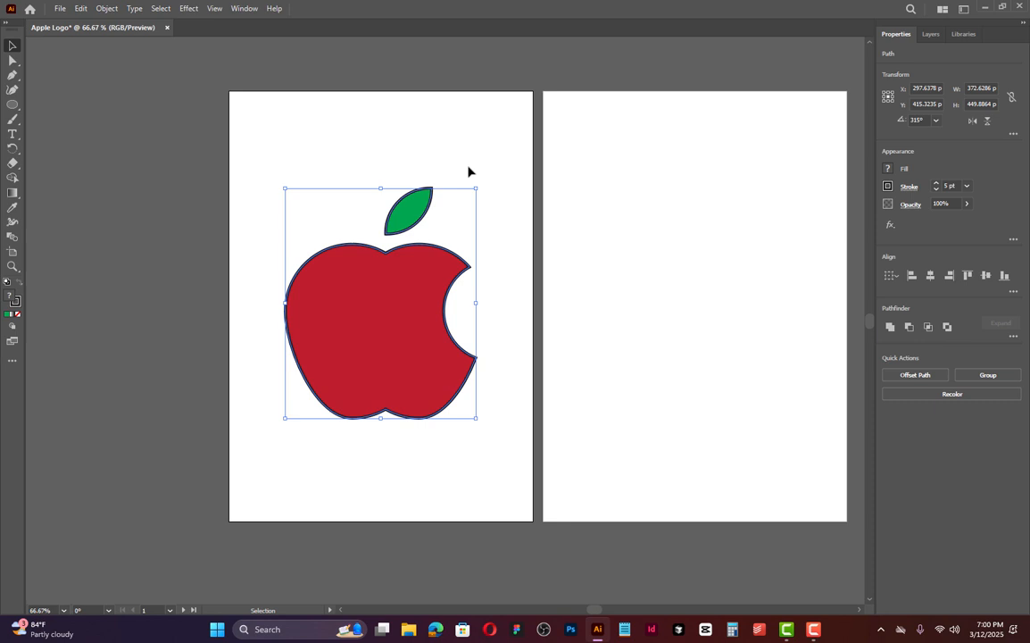
pyautogui.click(888, 187)
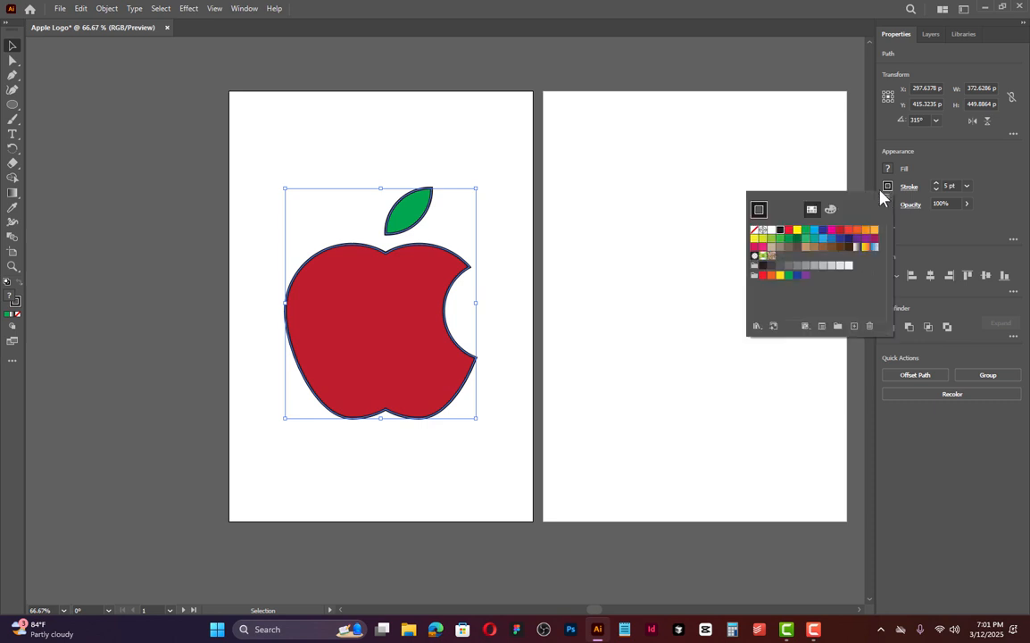
pyautogui.click(763, 248)
pyautogui.click(815, 248)
pyautogui.click(849, 230)
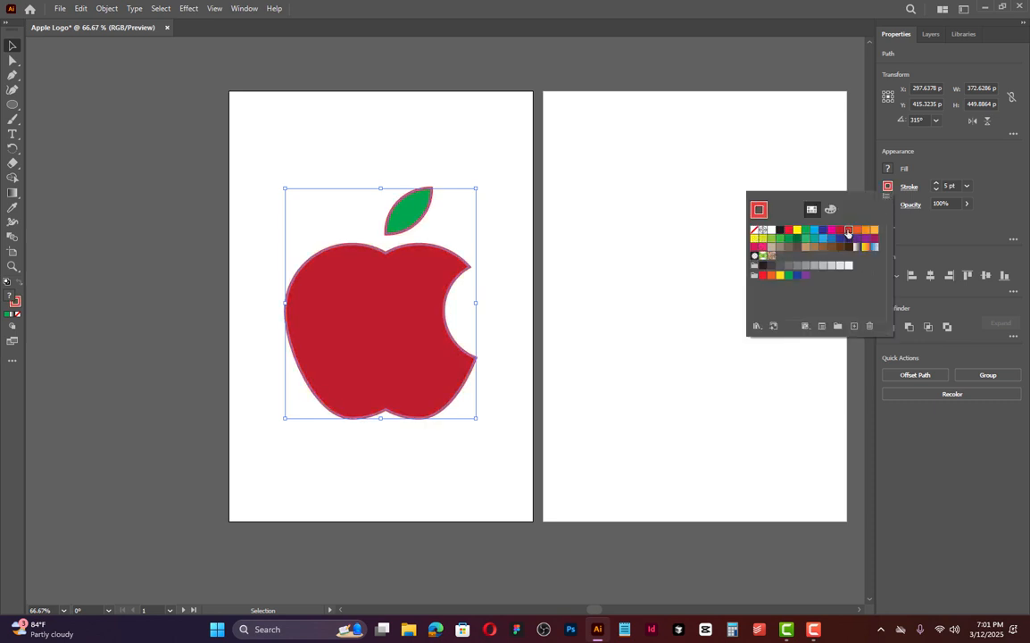
pyautogui.click(754, 231)
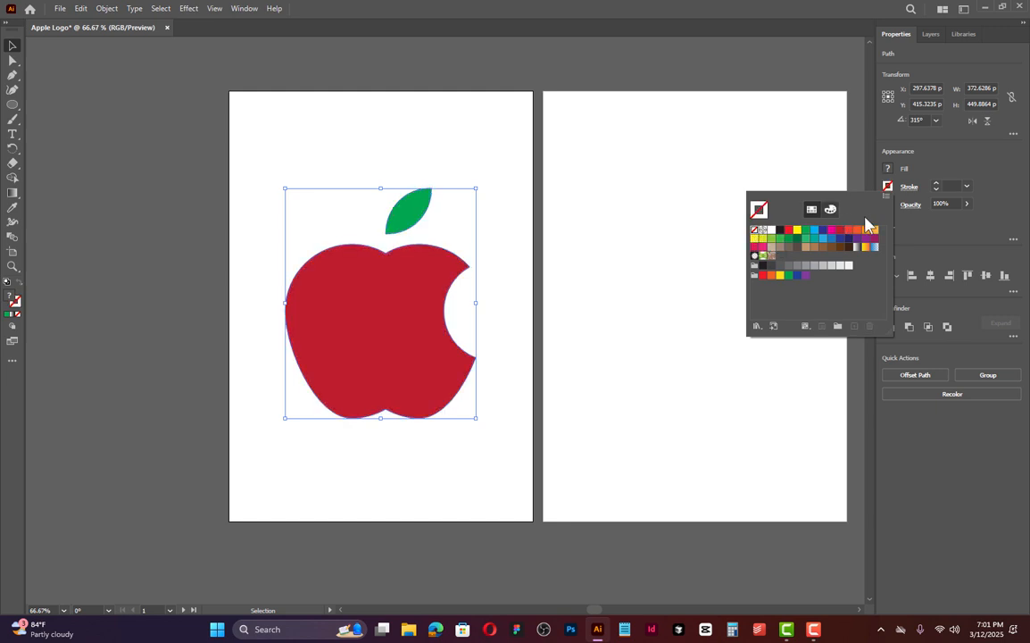
# Fill the apple and the leaf with black and deselect them
pyautogui.click(889, 170)
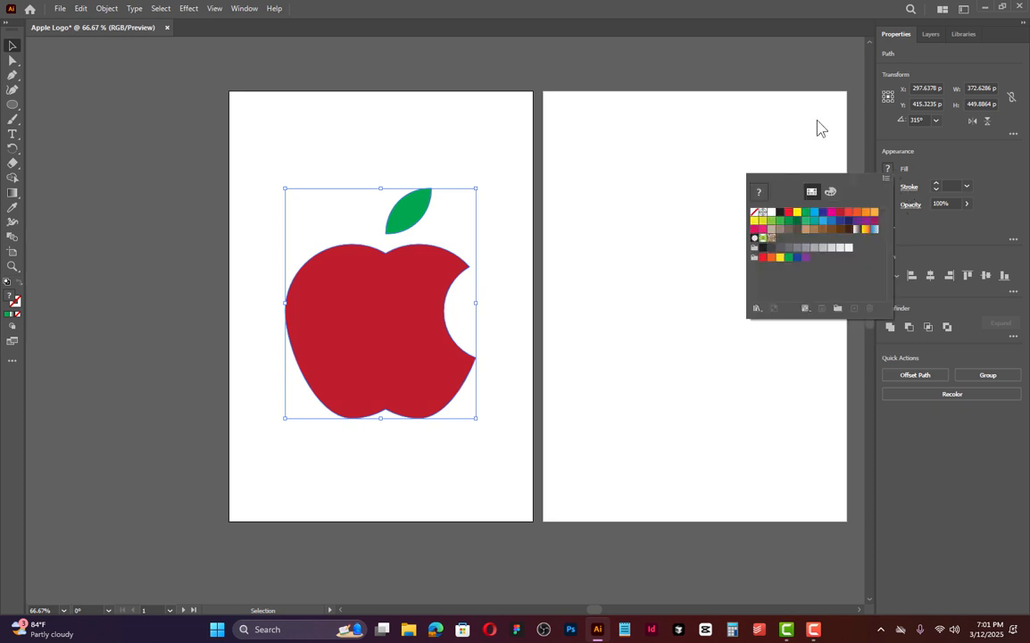
pyautogui.click(783, 212)
pyautogui.click(637, 174)
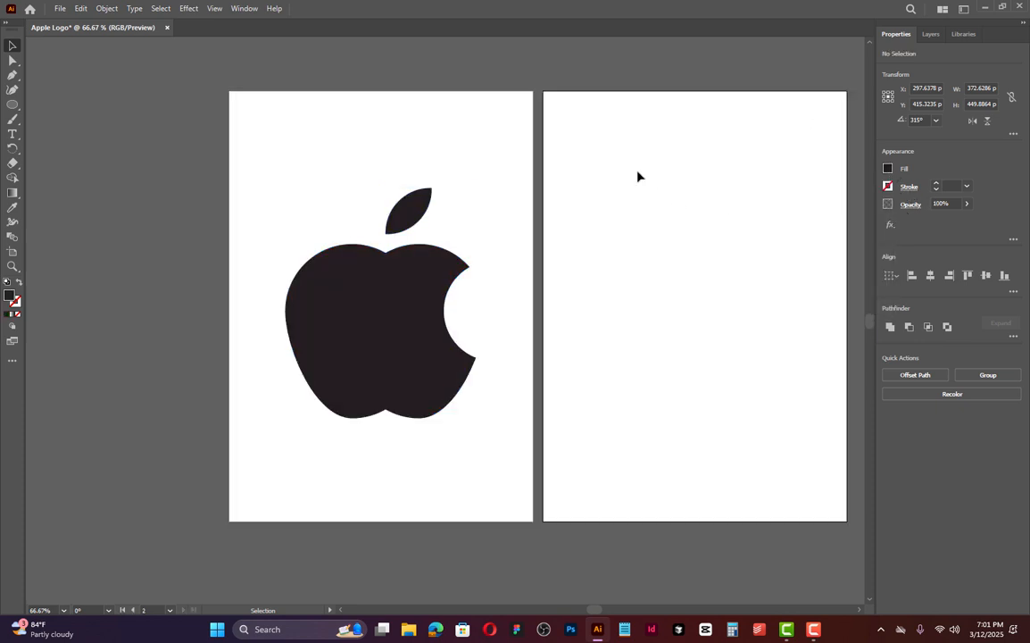